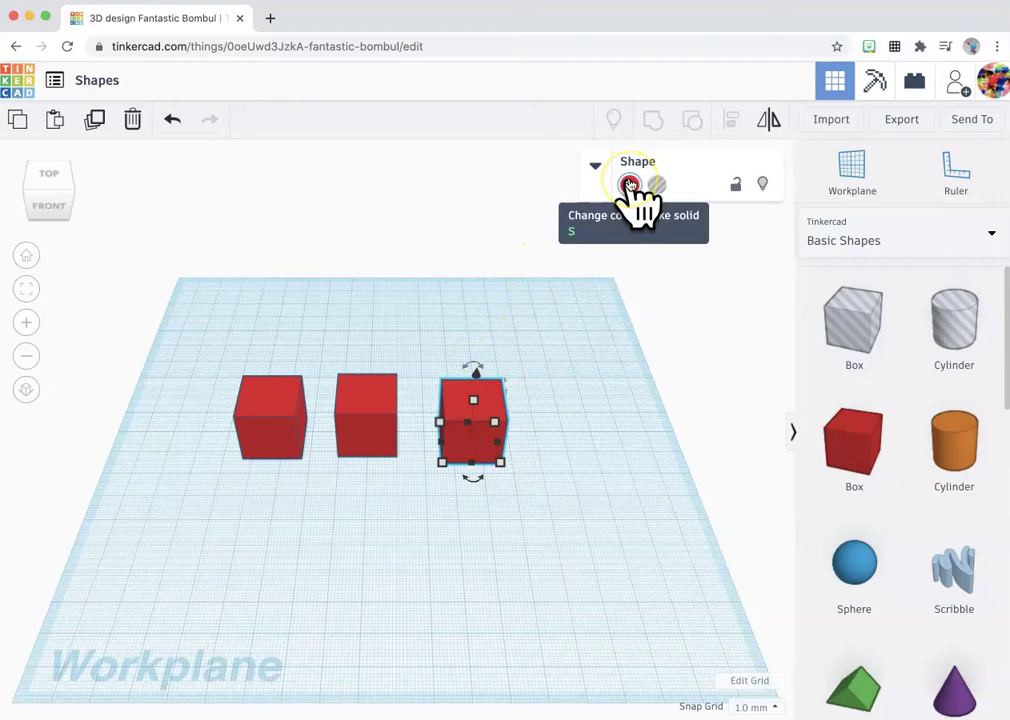
Step: Recolour the rightmost cube blue and the middle cube yellow
click(629, 185)
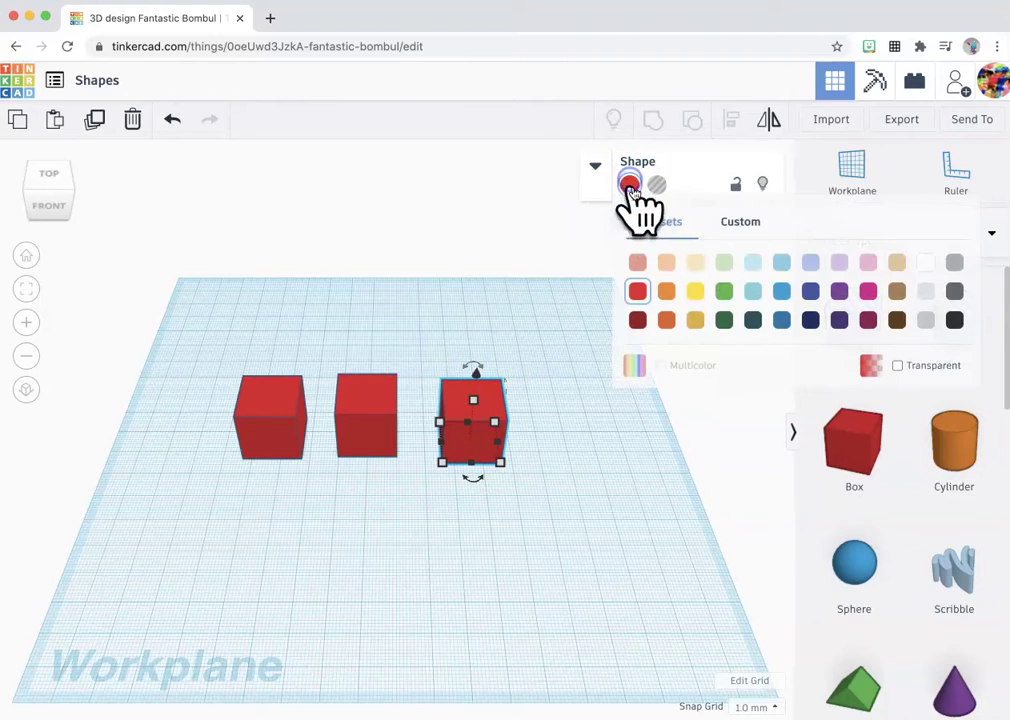
click(781, 292)
click(622, 462)
click(340, 430)
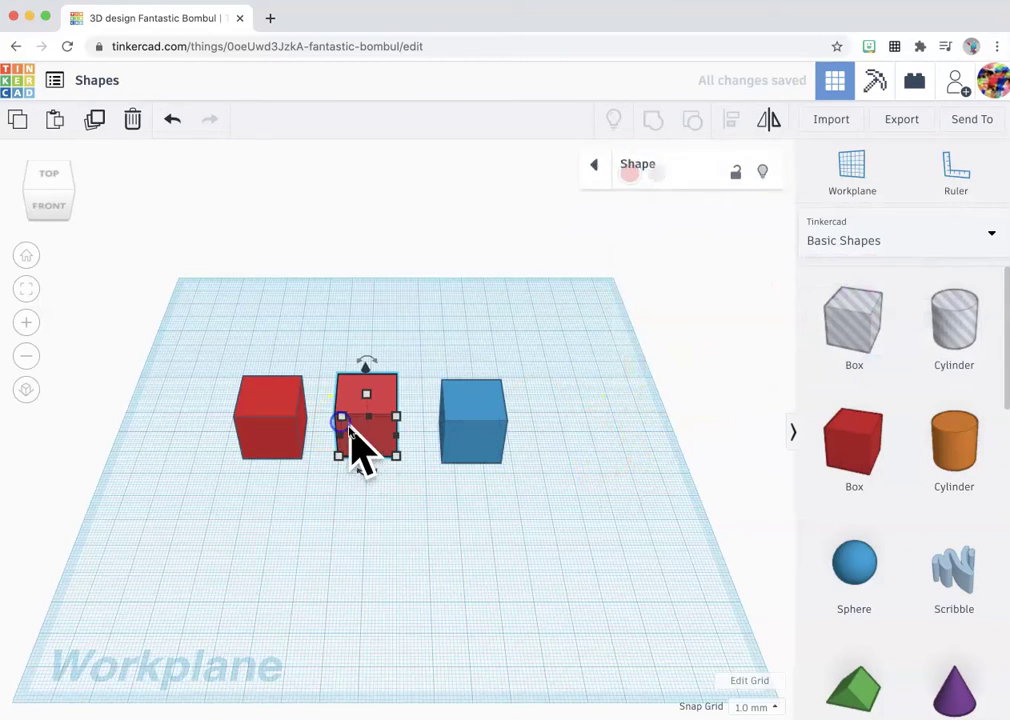
click(629, 185)
click(695, 291)
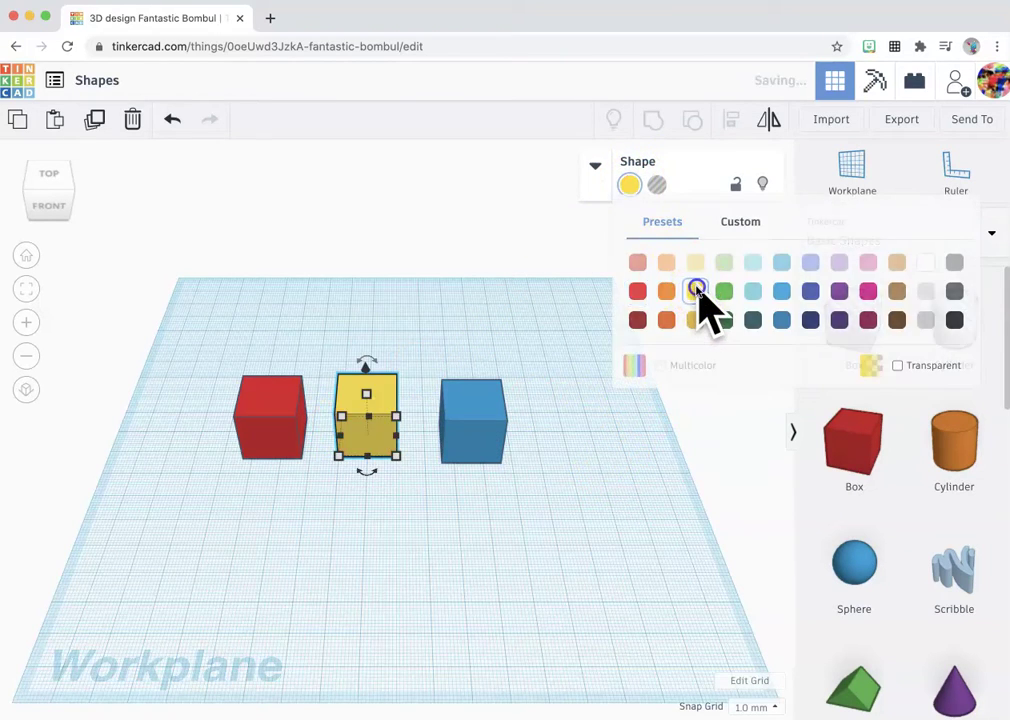
click(493, 503)
Step: Reshape the yellow cube into a tall block about 18 mm wide, 12 mm deep and 34 mm high
right_drag(268, 513, 203, 509)
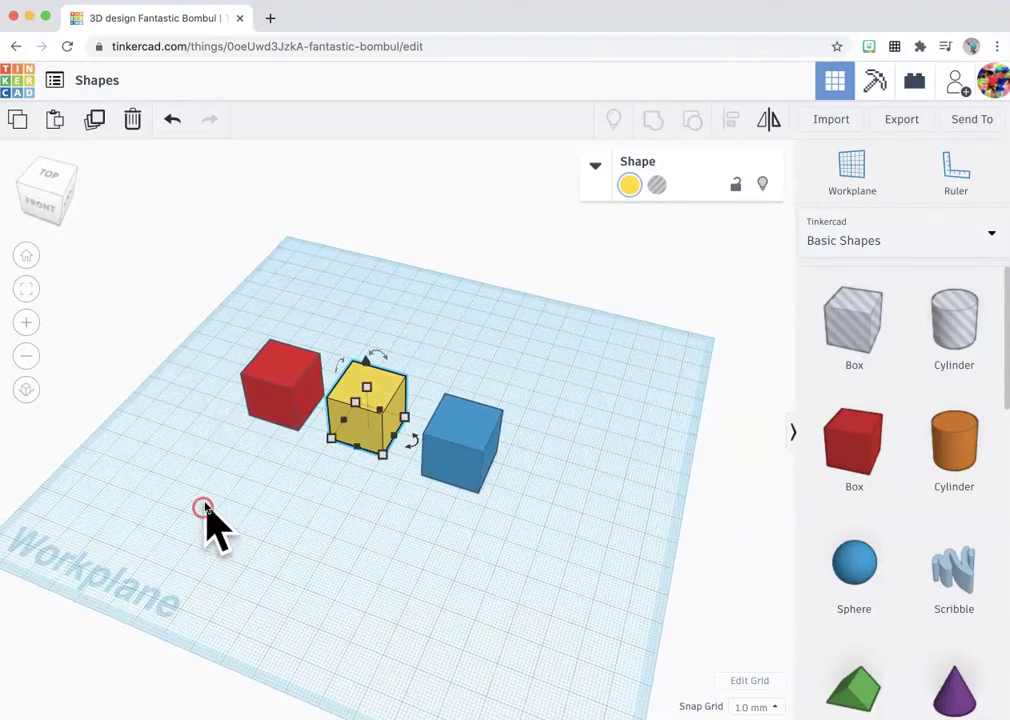
scroll(262, 448, up, 5)
scroll(262, 447, up, 3)
scroll(262, 447, down, 3)
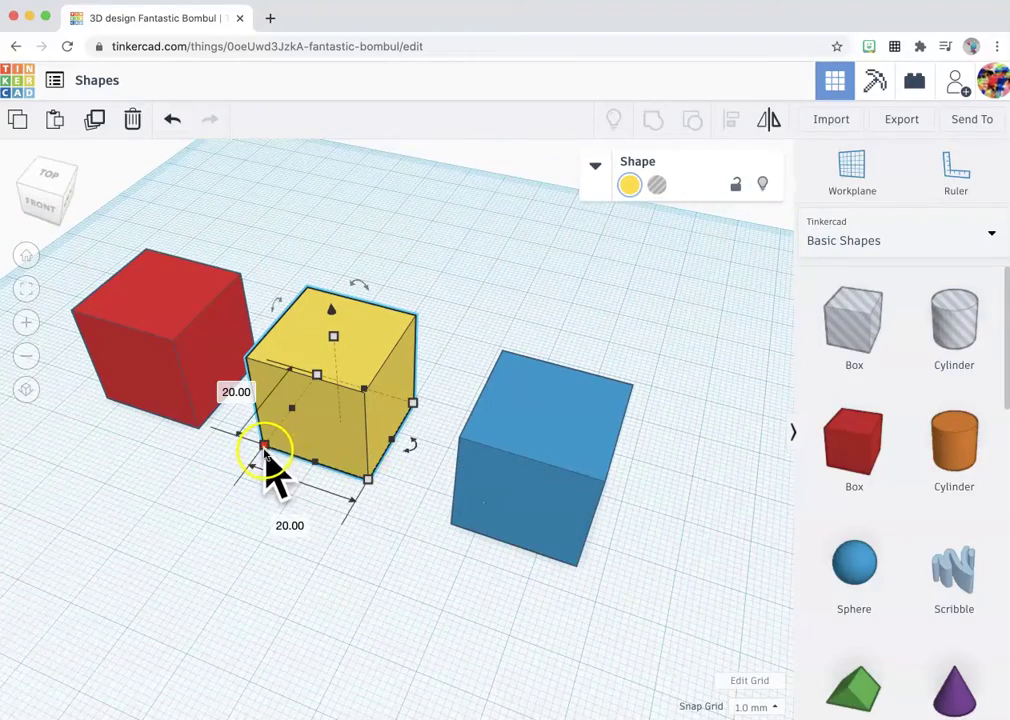
mouse_move(262, 447)
mouse_down()
mouse_move(187, 469)
mouse_move(272, 508)
mouse_move(188, 461)
mouse_move(278, 502)
mouse_move(36, 388)
mouse_move(354, 516)
mouse_move(162, 650)
mouse_move(284, 494)
mouse_move(271, 462)
mouse_move(262, 466)
mouse_up()
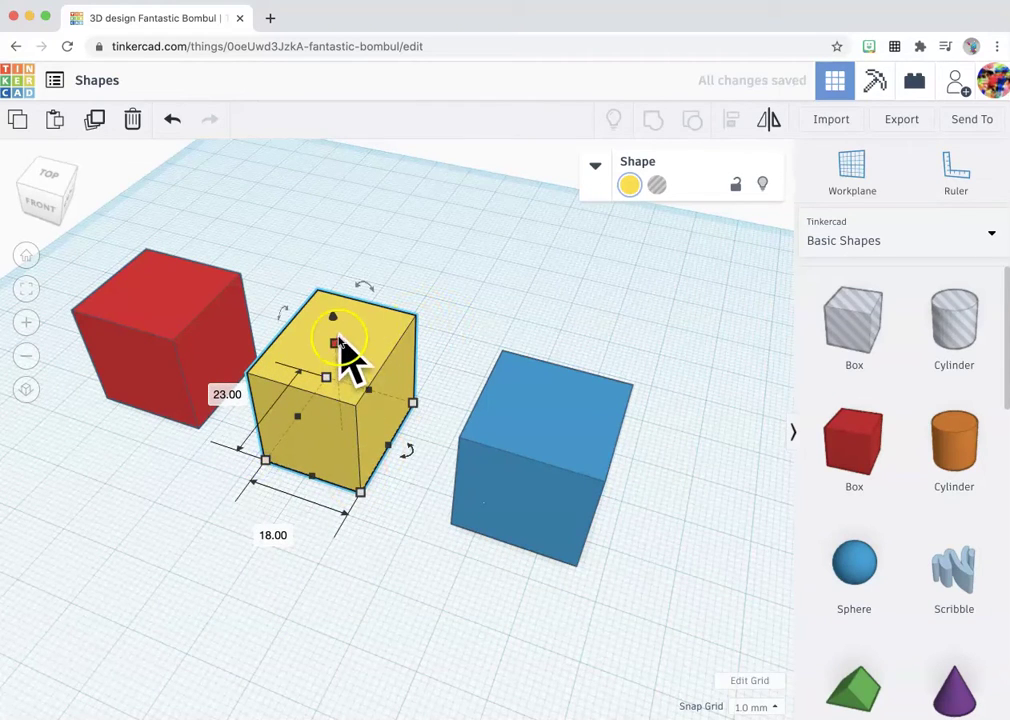
drag(336, 344, 396, 268)
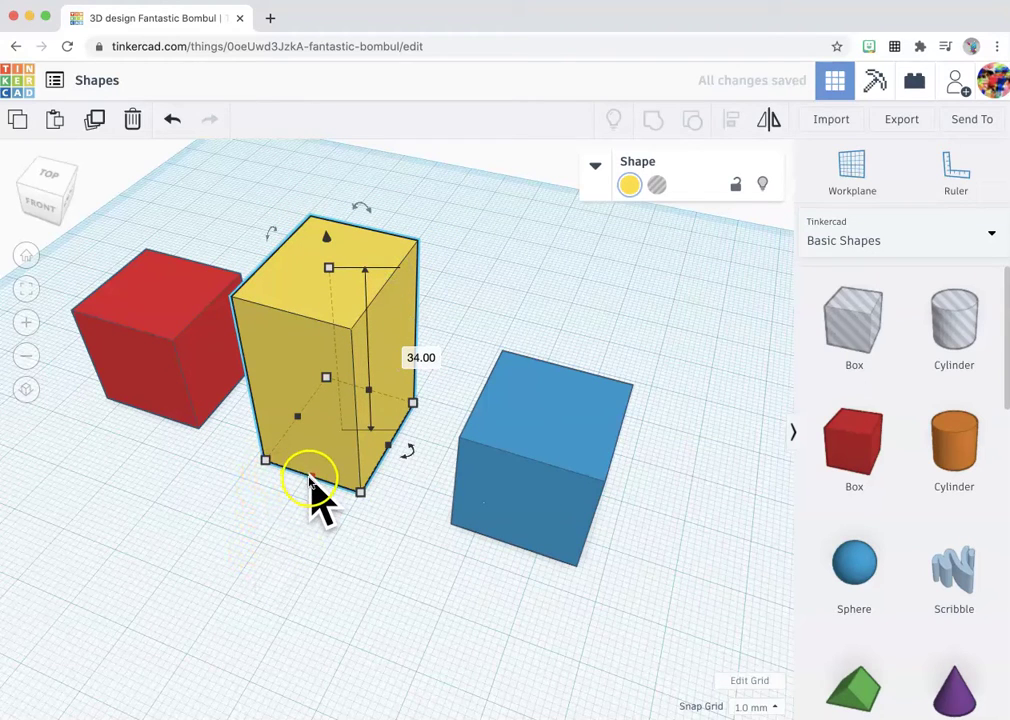
drag(312, 483, 326, 432)
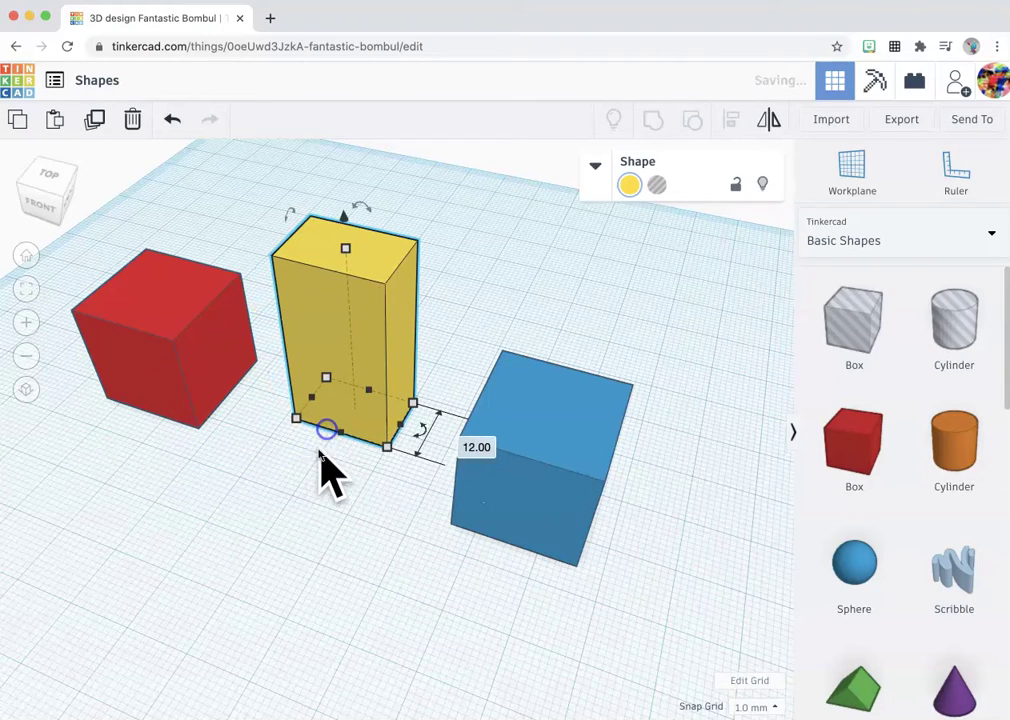
click(279, 523)
Step: Raise the blue cube above the workplane and move it over the yellow block
right_drag(276, 524, 345, 500)
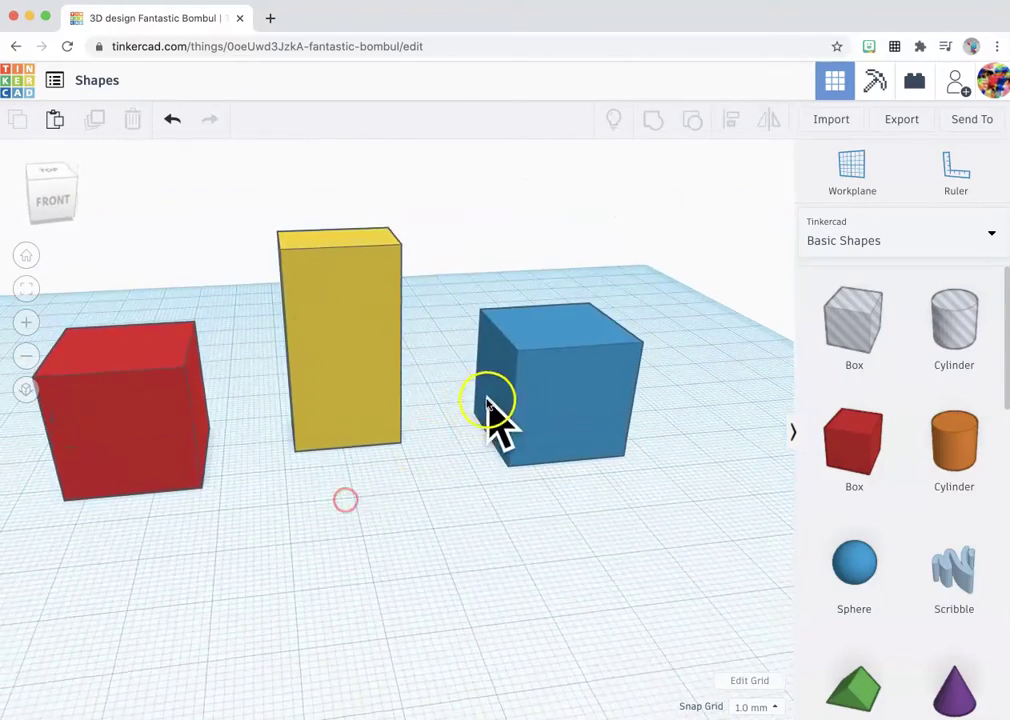
click(532, 411)
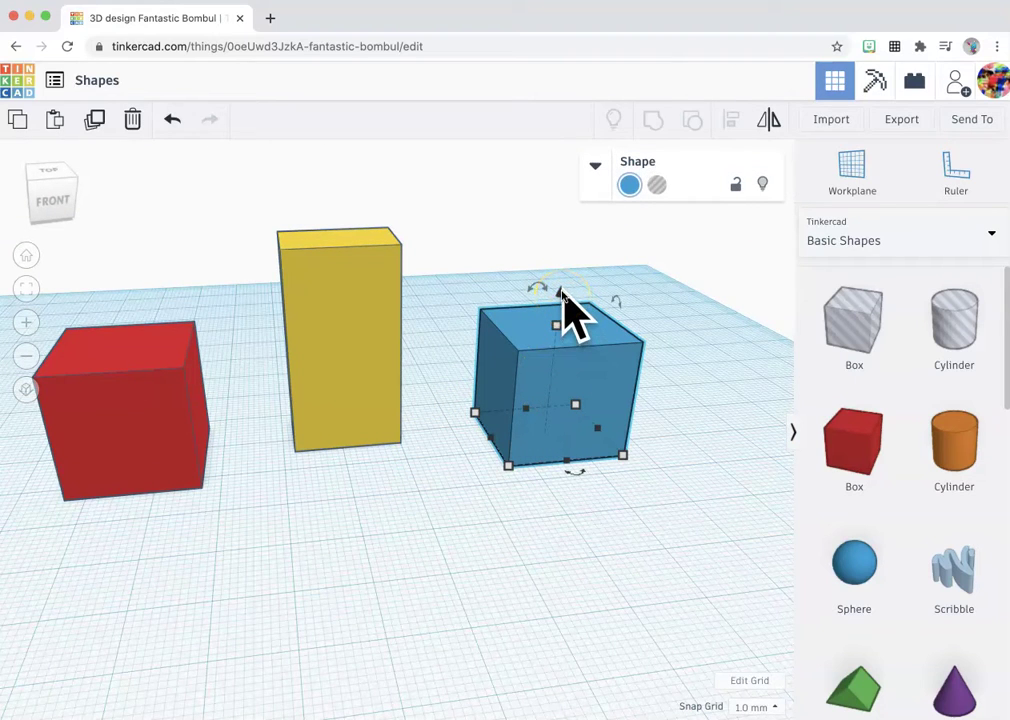
drag(560, 296, 573, 210)
right_drag(604, 478, 351, 507)
drag(351, 507, 420, 336)
right_drag(250, 520, 290, 545)
Step: Adjust the blue cube's height until it sits at the top of the yellow block
click(414, 232)
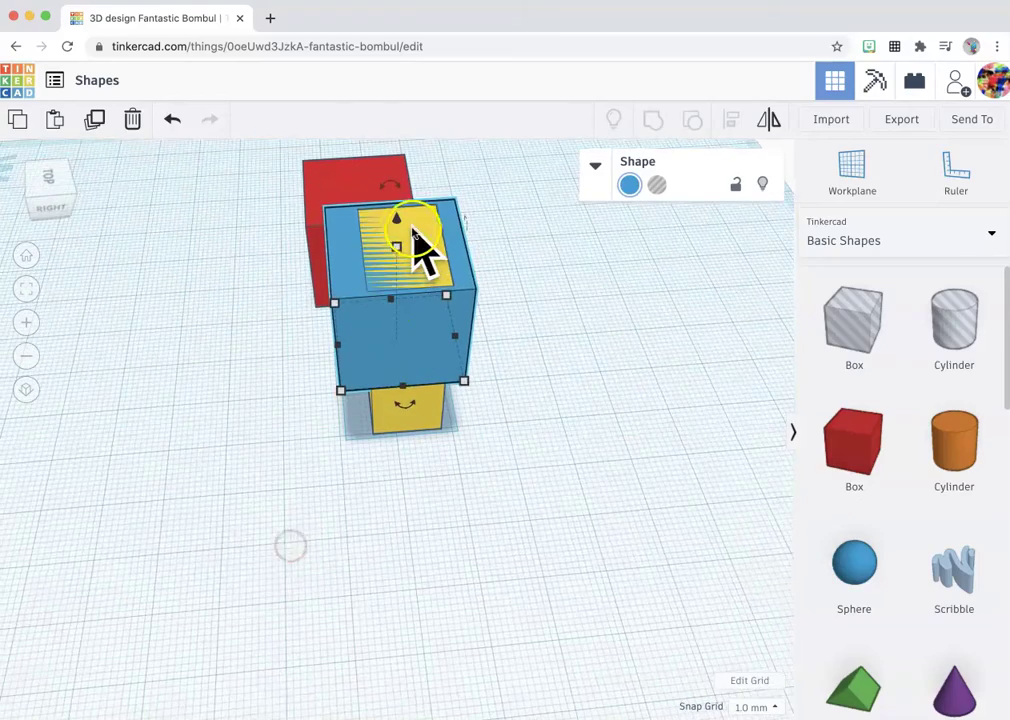
drag(398, 218, 400, 207)
right_drag(323, 556, 606, 573)
click(306, 292)
drag(329, 281, 312, 177)
click(400, 510)
mouse_move(400, 510)
right_down()
mouse_move(376, 557)
mouse_move(334, 490)
mouse_move(241, 516)
mouse_move(358, 604)
right_up()
click(316, 230)
mouse_move(315, 190)
mouse_down()
mouse_move(316, 221)
mouse_move(316, 212)
mouse_up()
Step: Reposition the red cube in front of the stack, then shift it about 28 mm and 24 mm along the workplane to clear the yellow block
drag(222, 466, 355, 455)
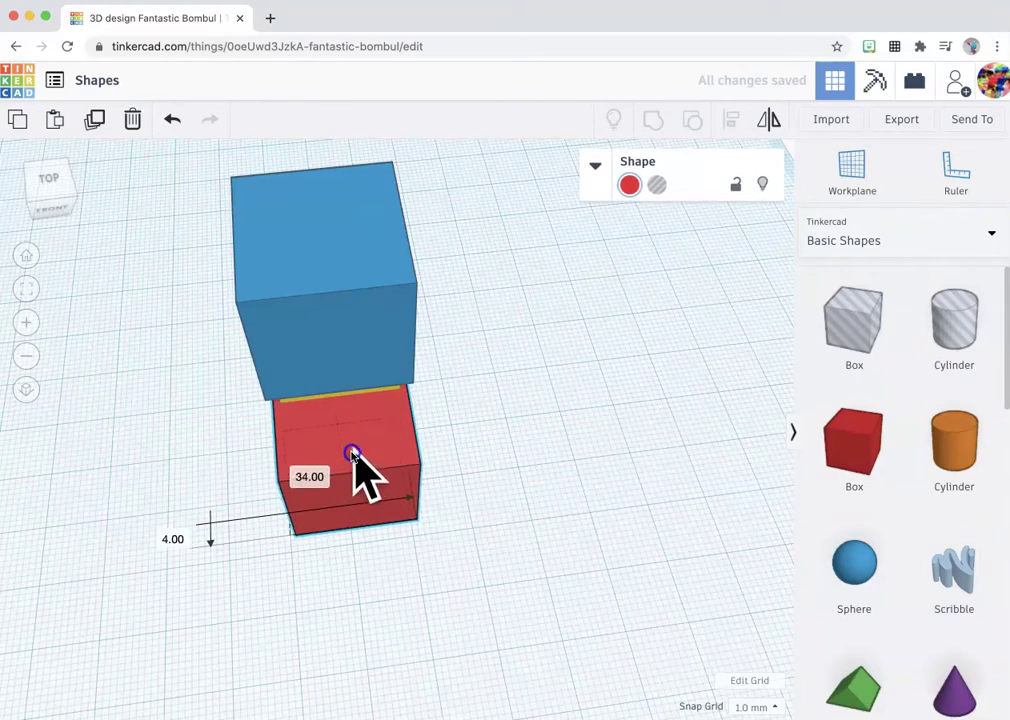
mouse_move(481, 647)
right_down()
mouse_move(476, 588)
mouse_move(322, 560)
mouse_move(160, 563)
right_up()
mouse_move(280, 593)
right_down()
mouse_move(496, 591)
mouse_move(537, 579)
mouse_move(518, 553)
mouse_move(470, 549)
right_up()
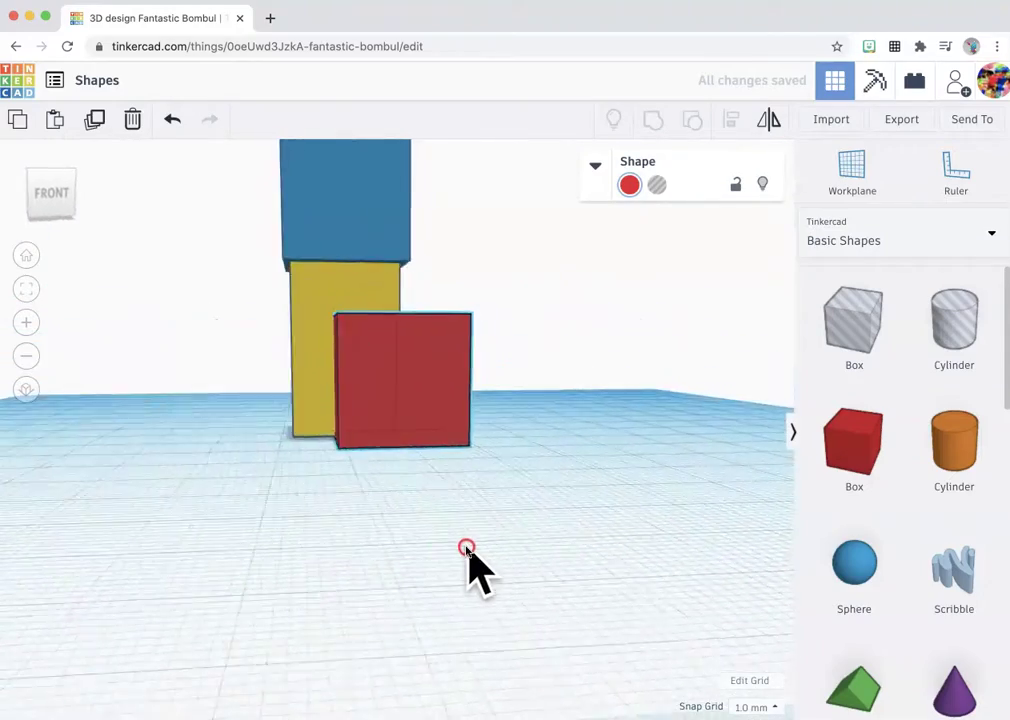
mouse_move(428, 589)
right_down()
mouse_move(307, 575)
mouse_move(219, 600)
mouse_move(289, 590)
mouse_move(328, 600)
right_up()
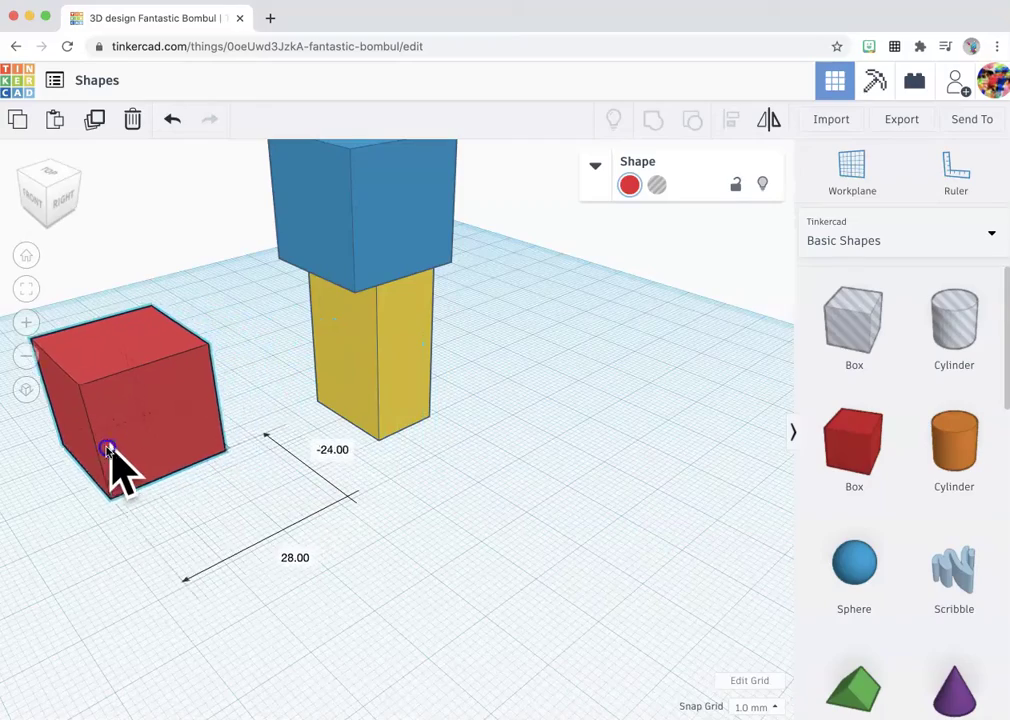
Step: Resize the blue cube's base to about 18 by 19 mm and line it up with the yellow block's edges
right_drag(440, 510, 366, 520)
drag(418, 252, 407, 250)
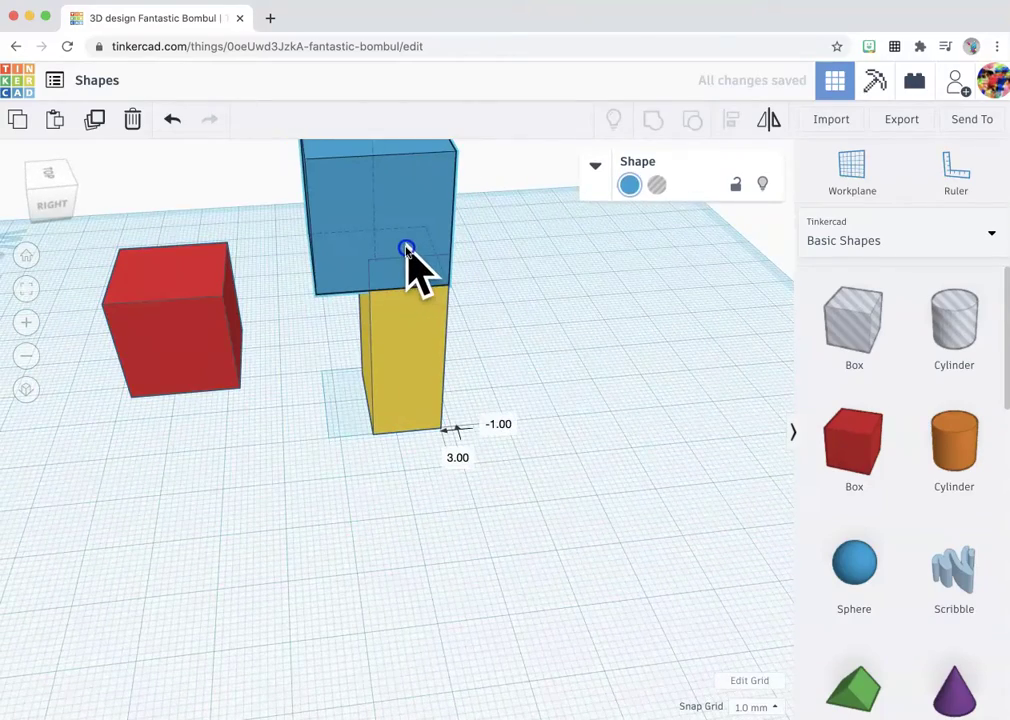
mouse_move(605, 436)
right_down()
mouse_move(504, 400)
mouse_move(284, 392)
mouse_move(302, 400)
right_up()
click(697, 342)
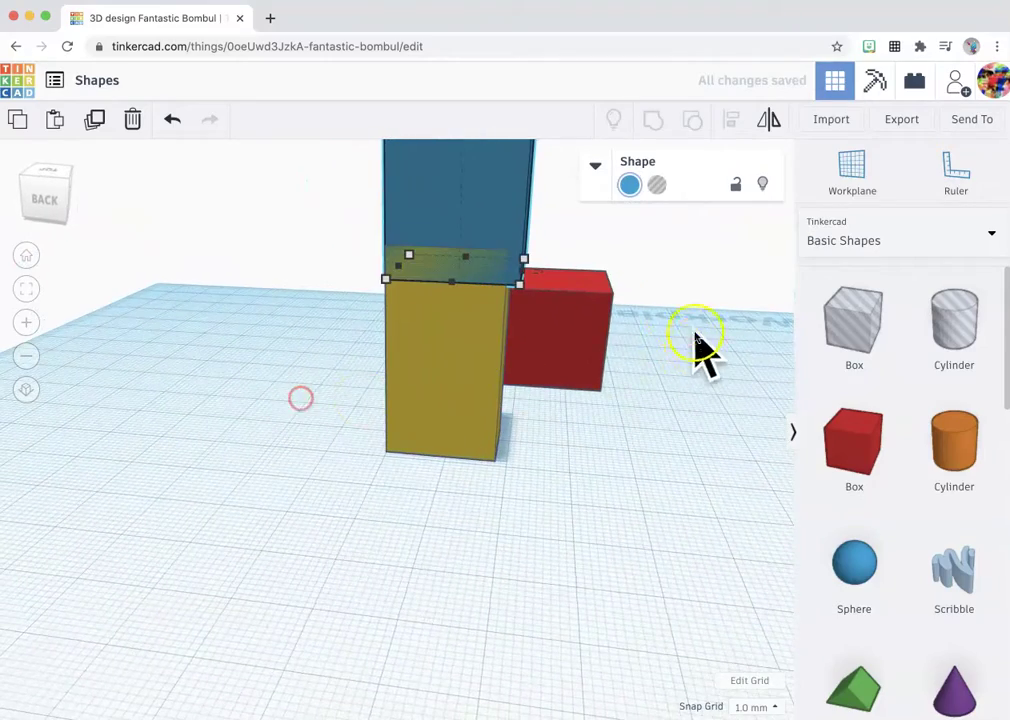
drag(520, 286, 508, 287)
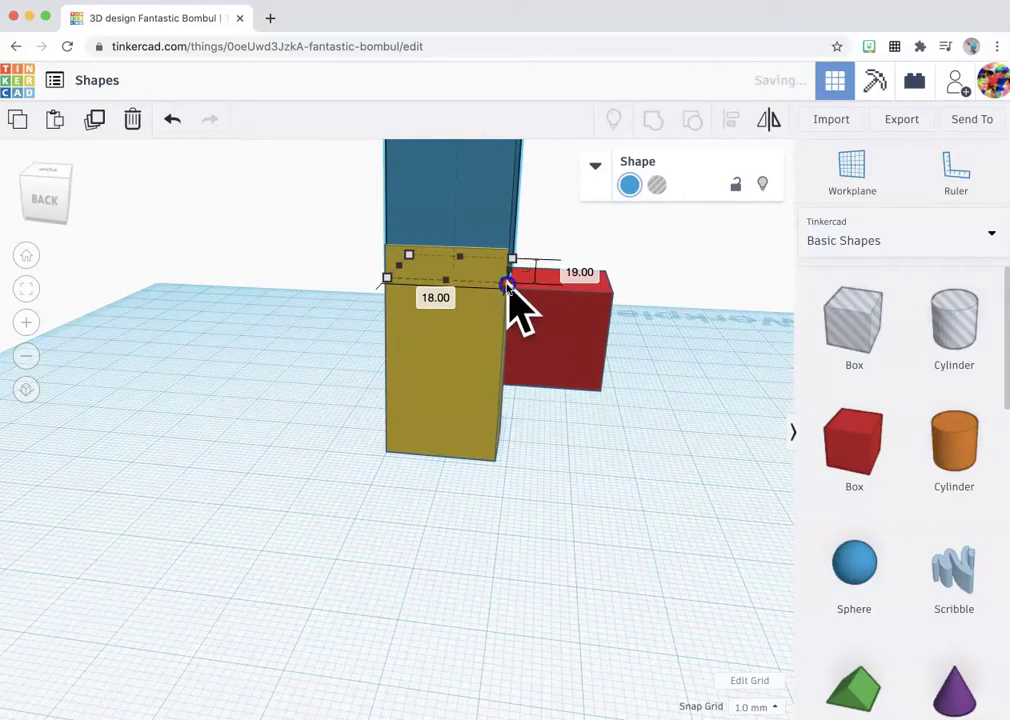
mouse_move(445, 425)
right_down()
mouse_move(428, 500)
mouse_move(631, 514)
mouse_move(656, 491)
right_up()
click(387, 217)
drag(393, 218, 403, 219)
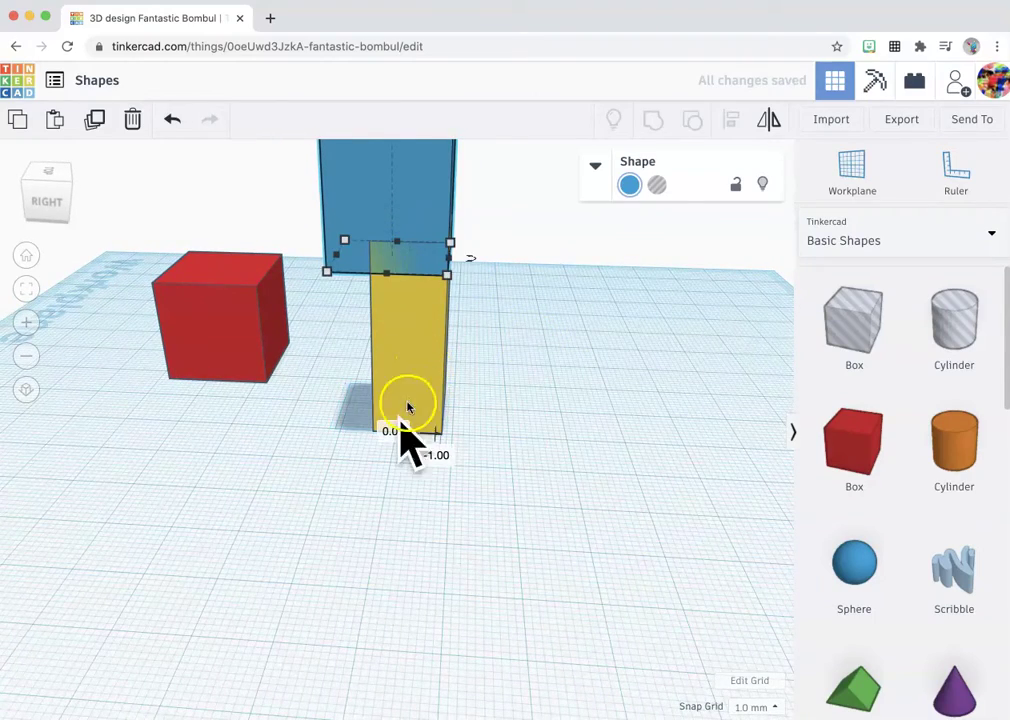
drag(413, 509, 415, 508)
Step: Lengthen the blue block to about 45 mm so it overhangs the yellow block on the red cube's side
right_drag(370, 500, 510, 516)
click(330, 280)
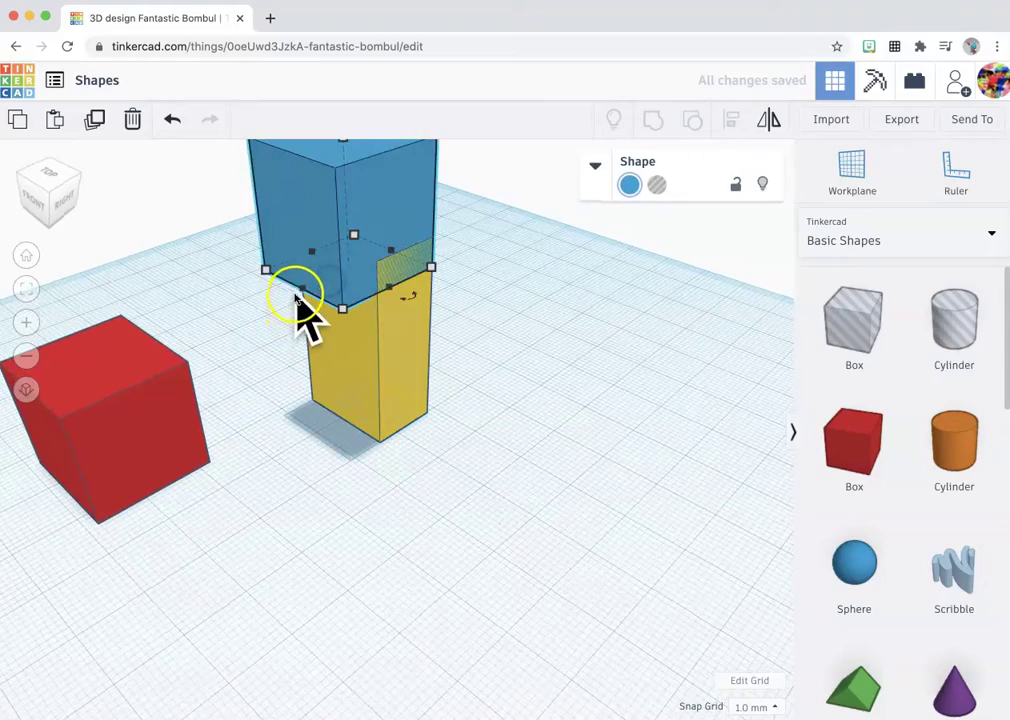
drag(300, 290, 152, 376)
Step: Group the blue and yellow blocks into one shape
right_drag(477, 603, 352, 560)
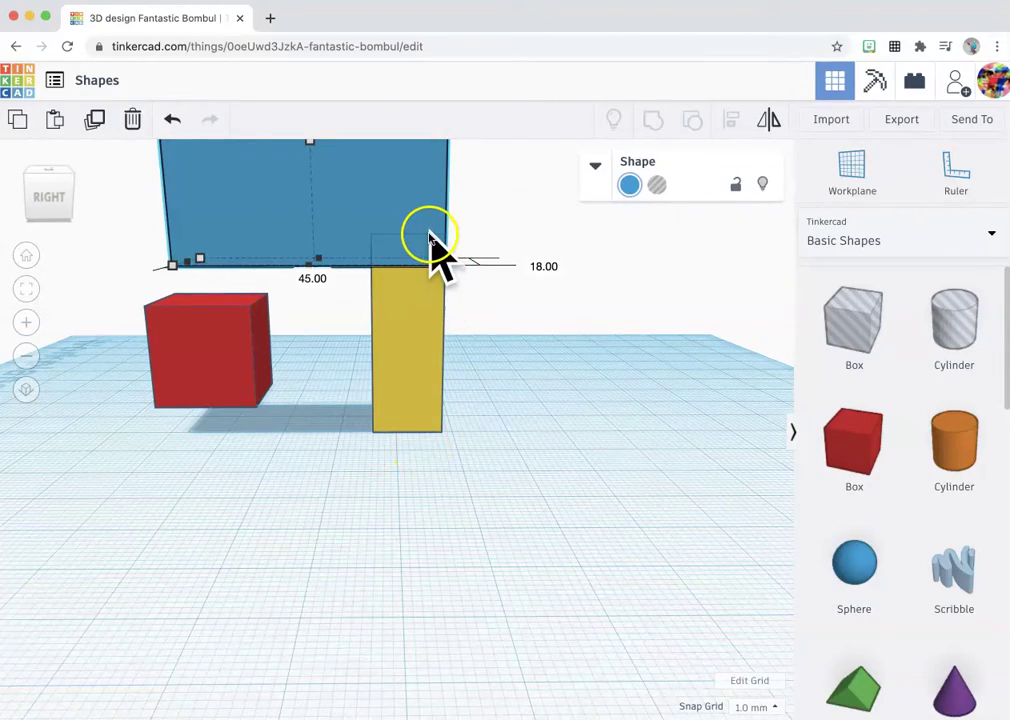
shift+click(416, 340)
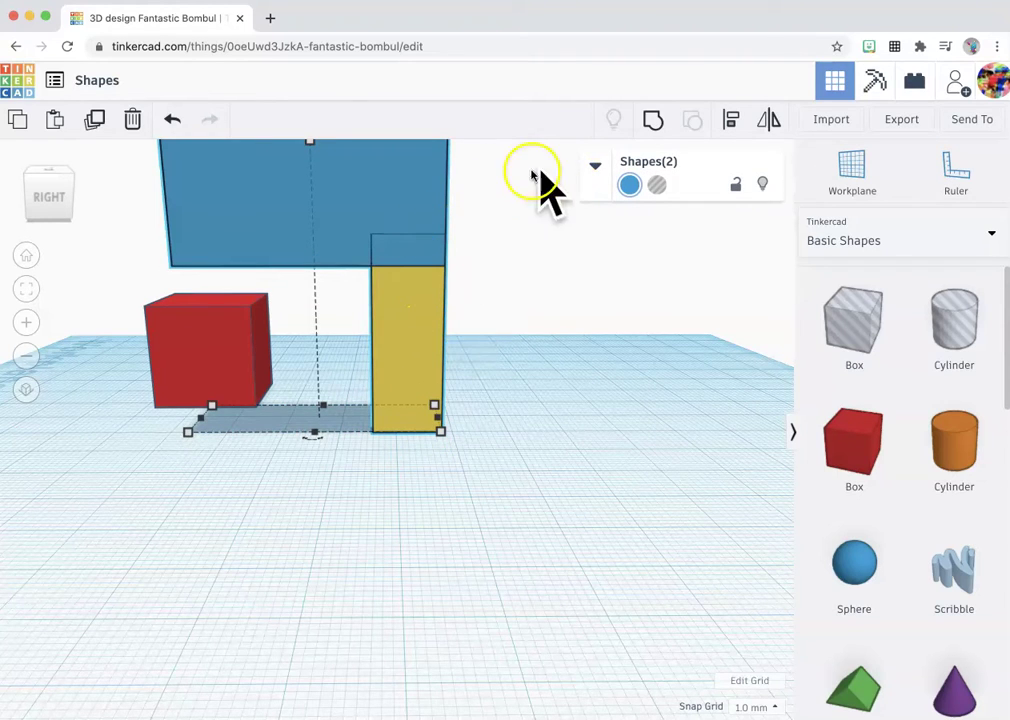
click(661, 121)
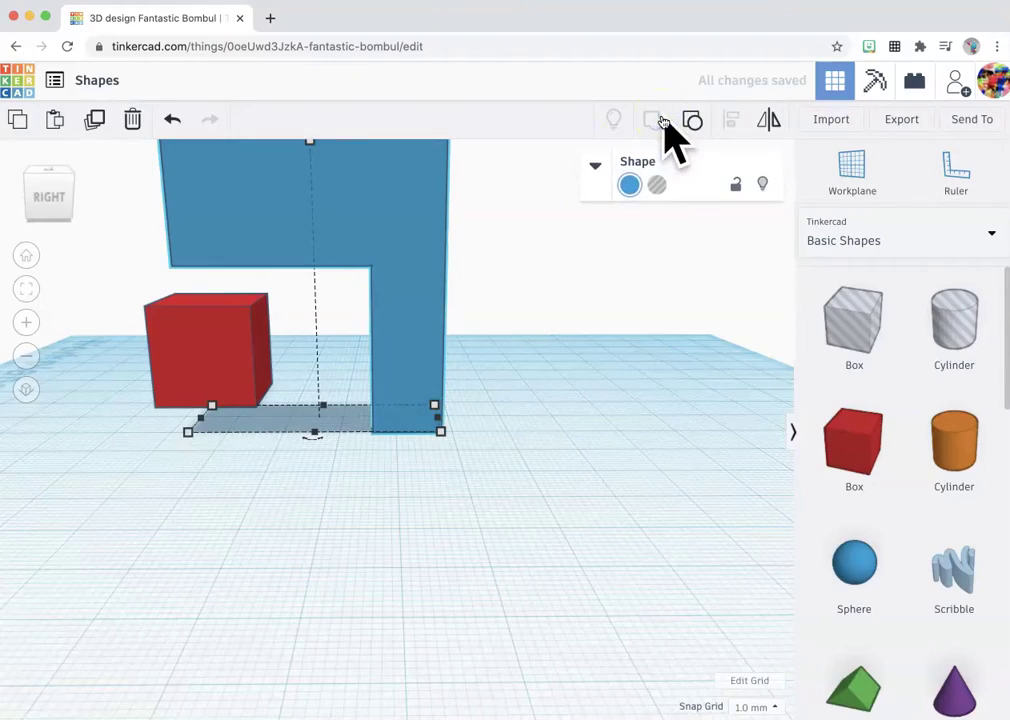
Step: Shift the grouped shape aside and place the red box, flattened and raised to 32 mm, against the overhanging arm
right_drag(615, 558, 121, 568)
scroll(529, 547, down, 4)
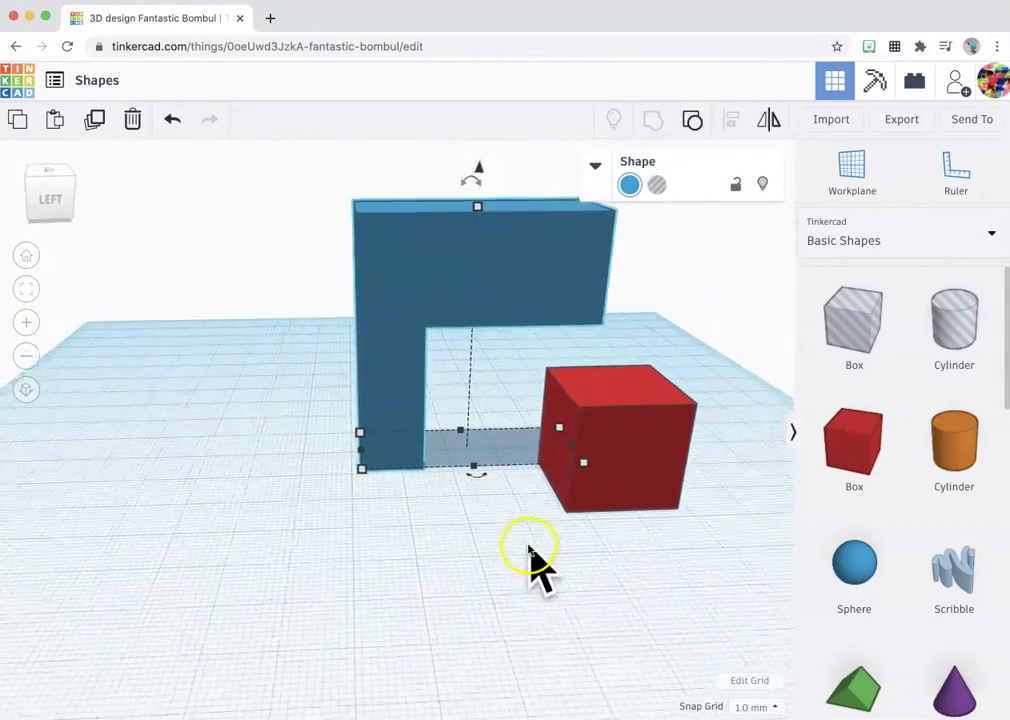
drag(486, 300, 288, 321)
drag(609, 425, 349, 259)
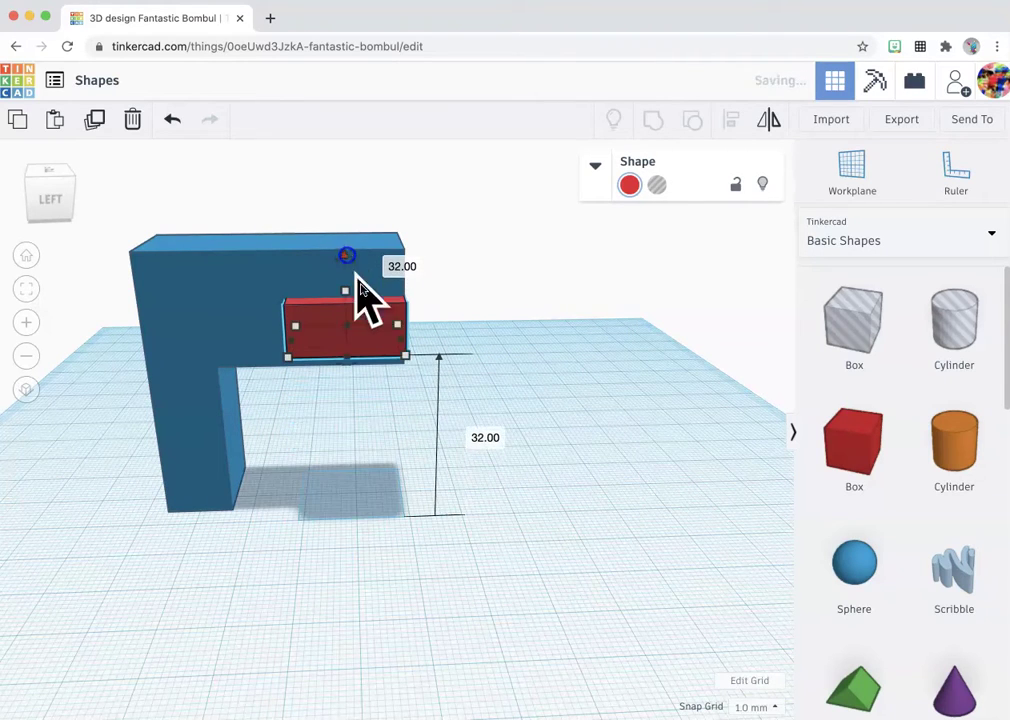
drag(388, 327, 348, 320)
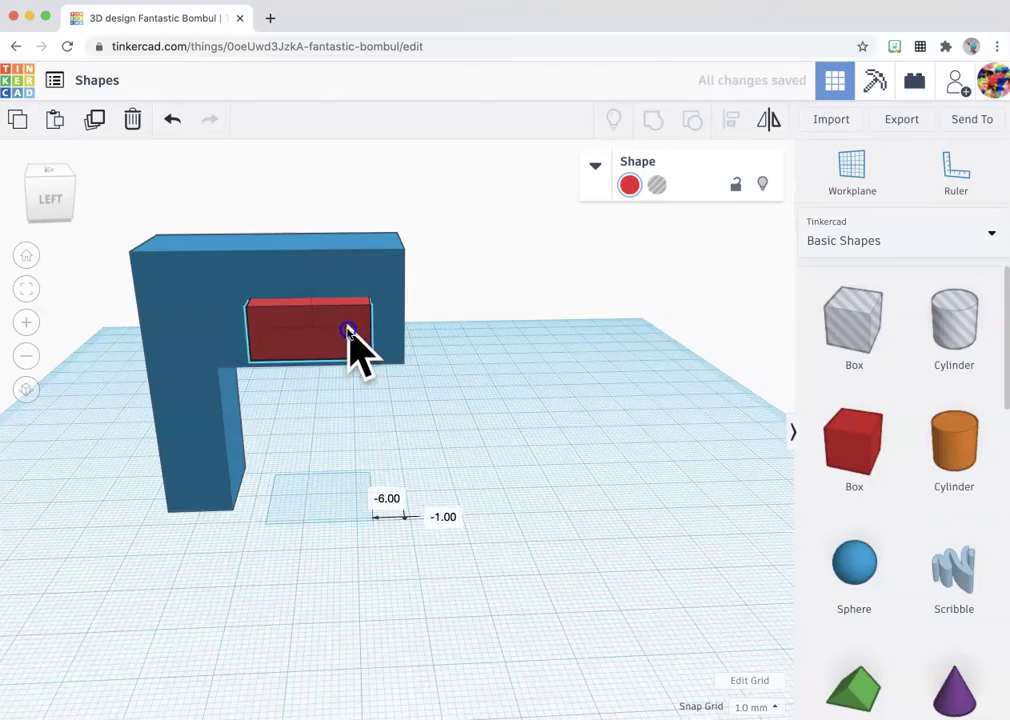
Step: Stretch the red box sideways until it passes through both faces of the overhanging arm
right_drag(537, 370, 266, 395)
click(330, 295)
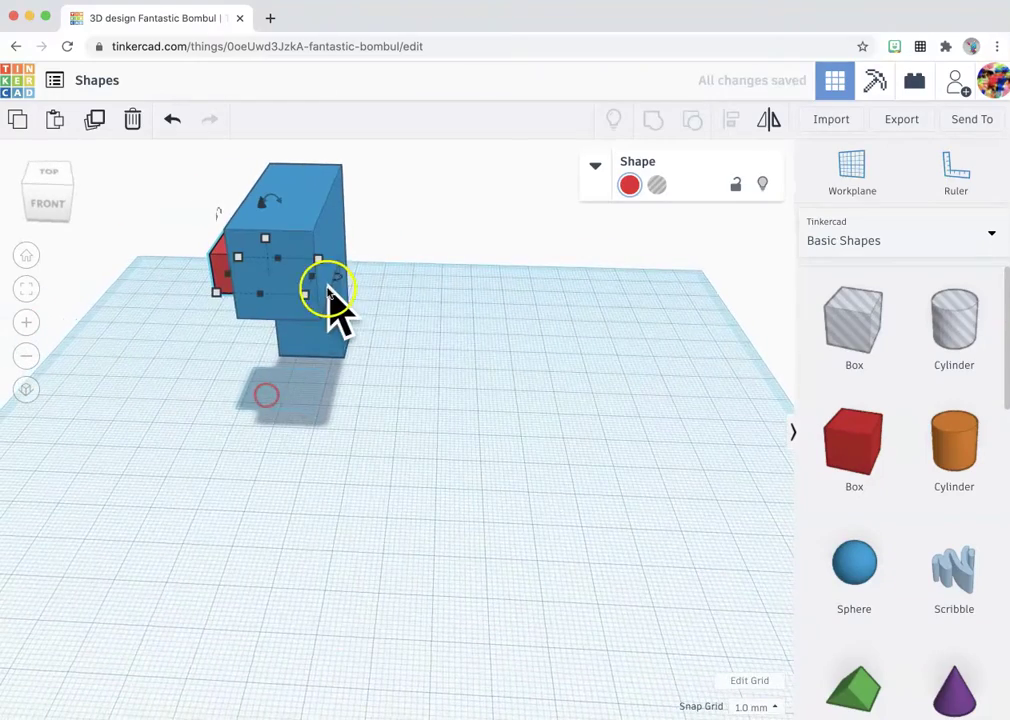
drag(308, 294, 356, 296)
click(330, 400)
mouse_move(330, 400)
right_down()
mouse_move(185, 406)
mouse_move(156, 367)
mouse_move(185, 388)
mouse_move(514, 424)
mouse_move(628, 364)
right_up()
right_drag(651, 380, 664, 384)
Step: Turn the red box into a hole and group it with the blue shape to cut a rectangular opening through the arm
click(376, 254)
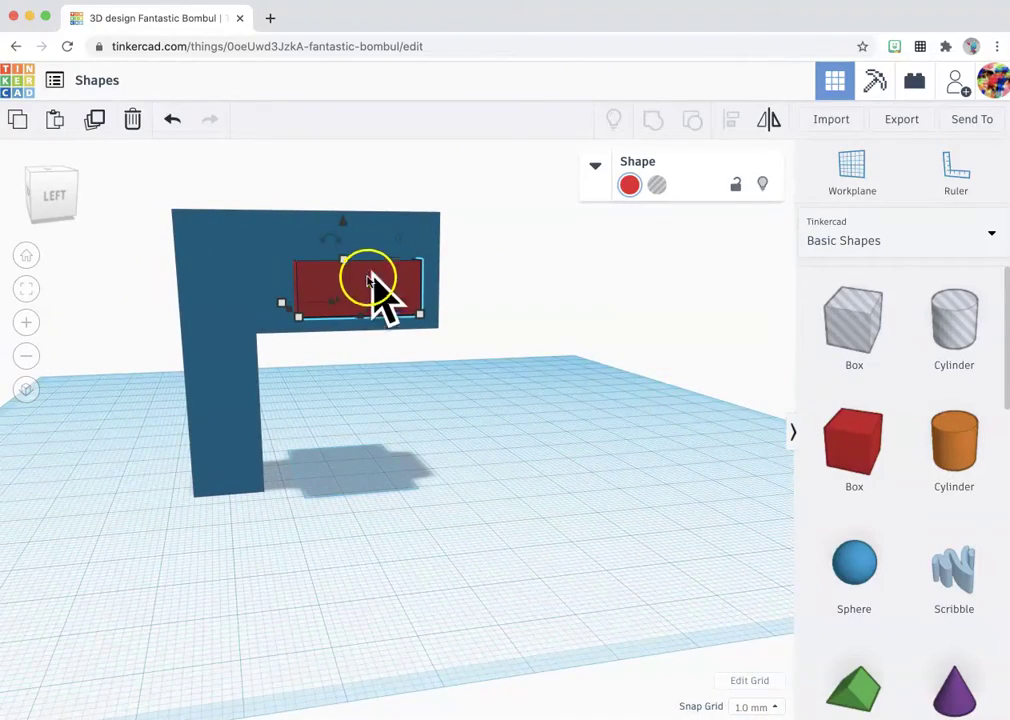
click(658, 187)
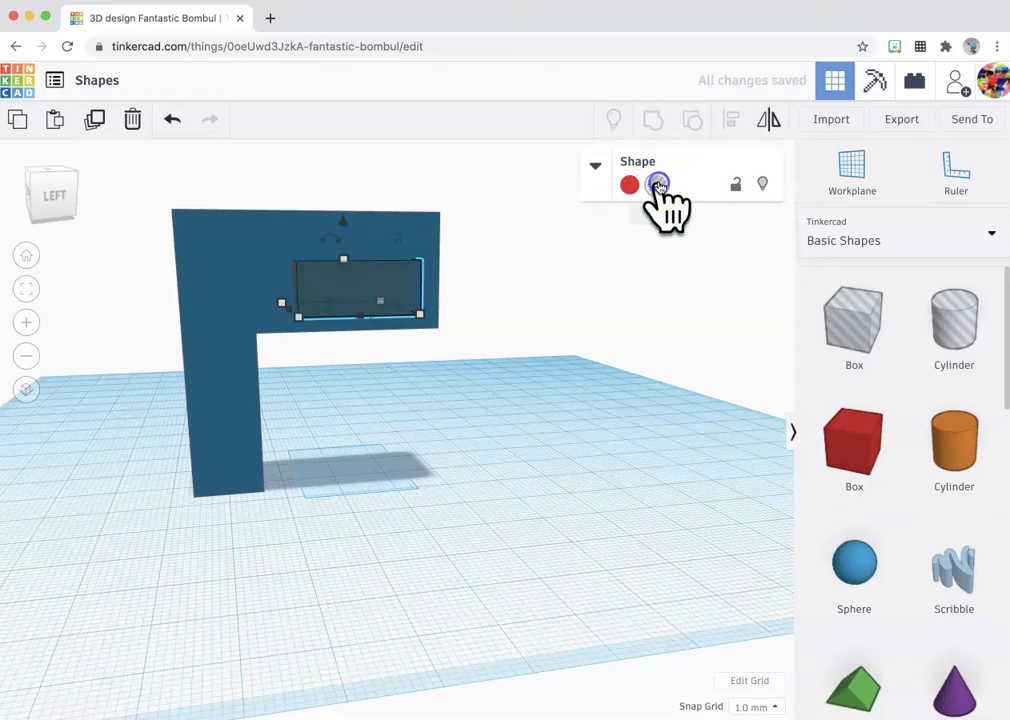
right_drag(587, 407, 558, 397)
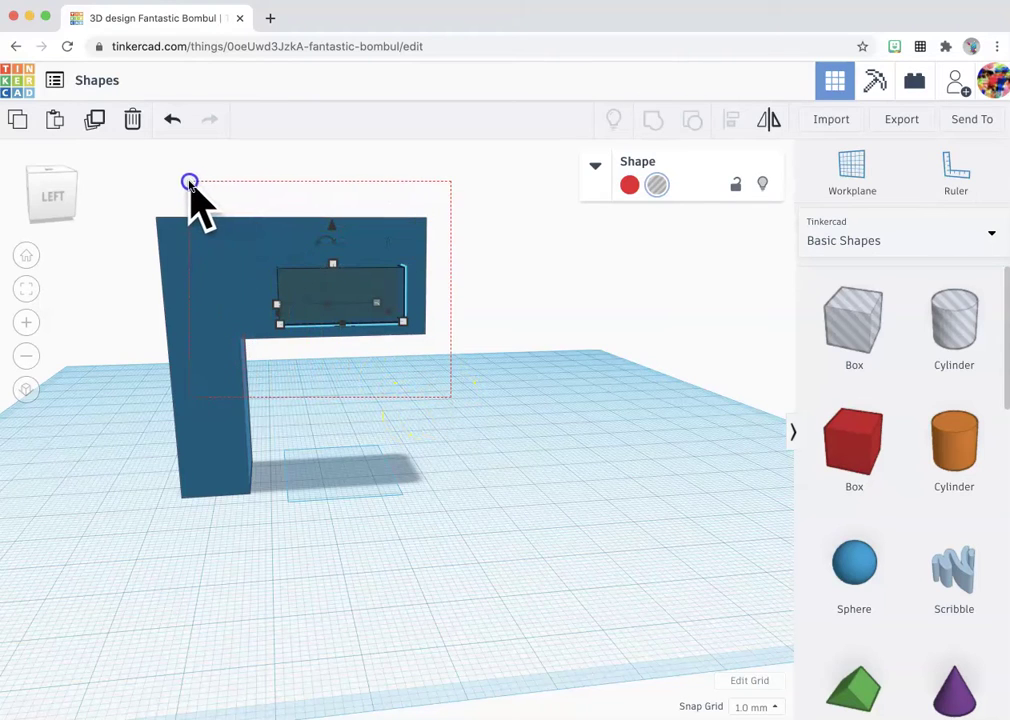
drag(180, 184, 183, 195)
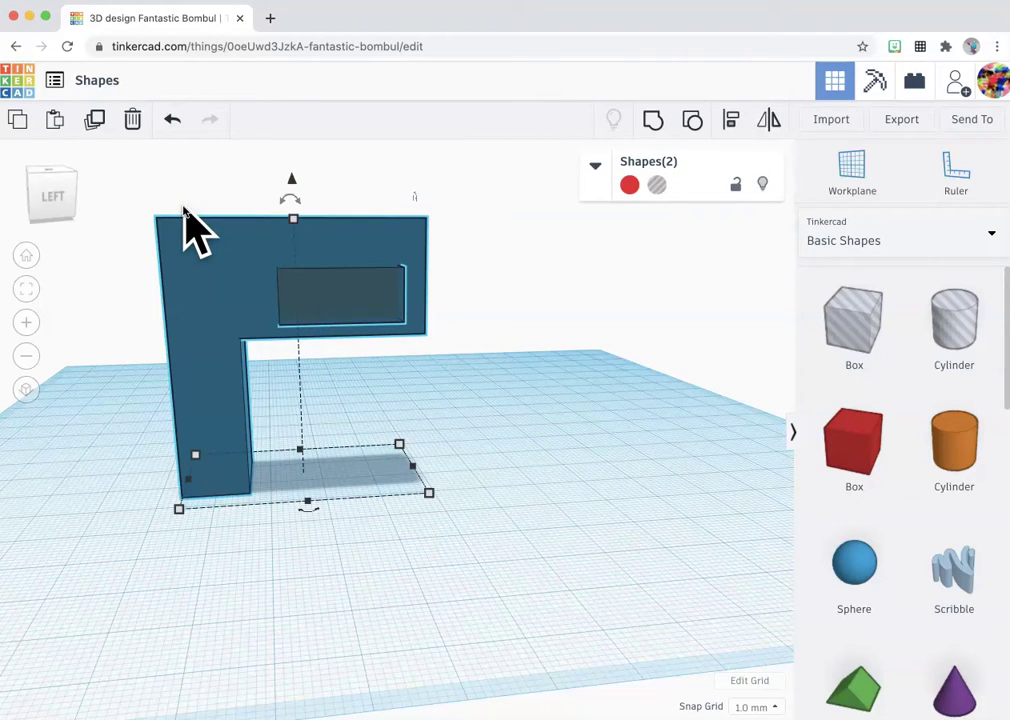
click(658, 122)
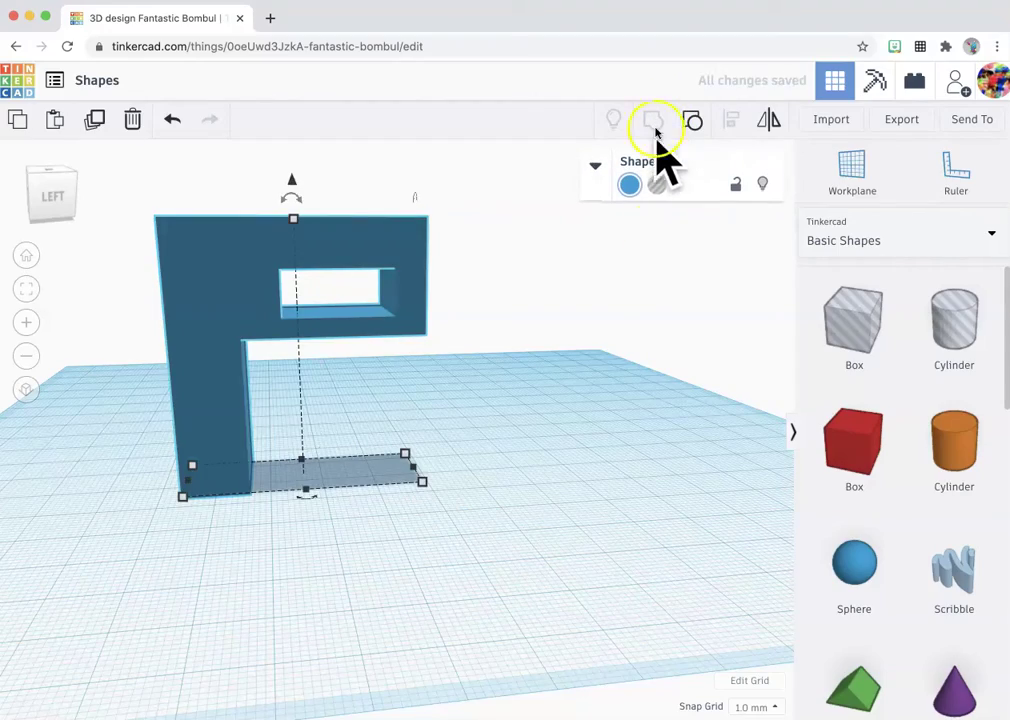
Step: Ungroup the cut shape to separate the hole box from the blue solid
right_drag(622, 432, 562, 435)
click(379, 324)
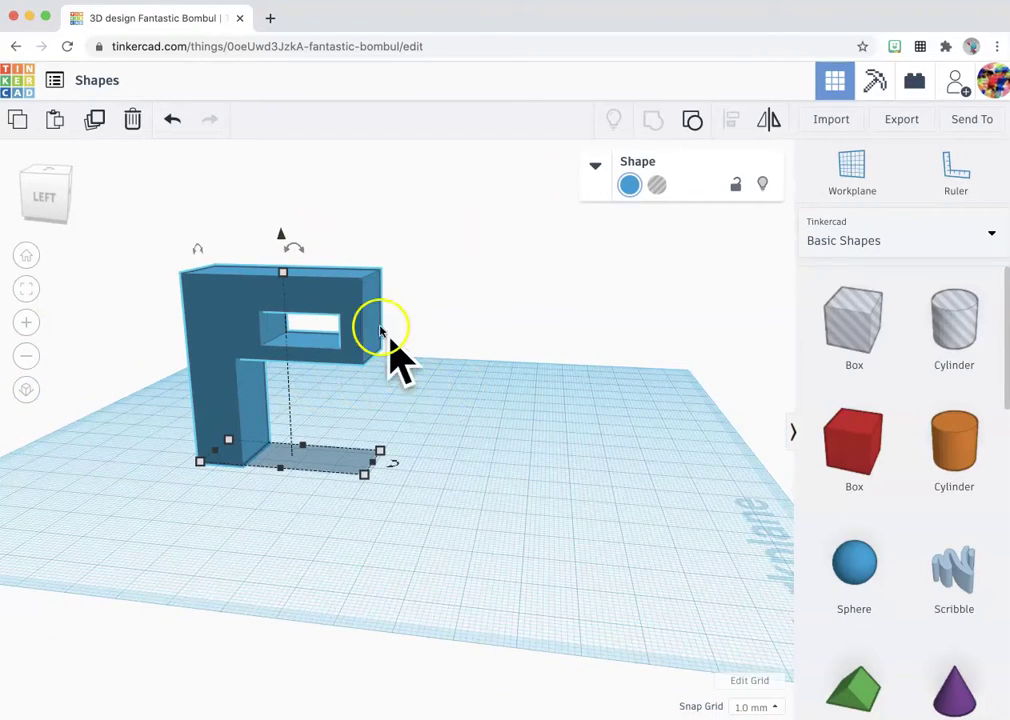
click(691, 120)
mouse_move(350, 318)
right_down()
mouse_move(469, 429)
mouse_move(334, 487)
mouse_move(348, 341)
right_up()
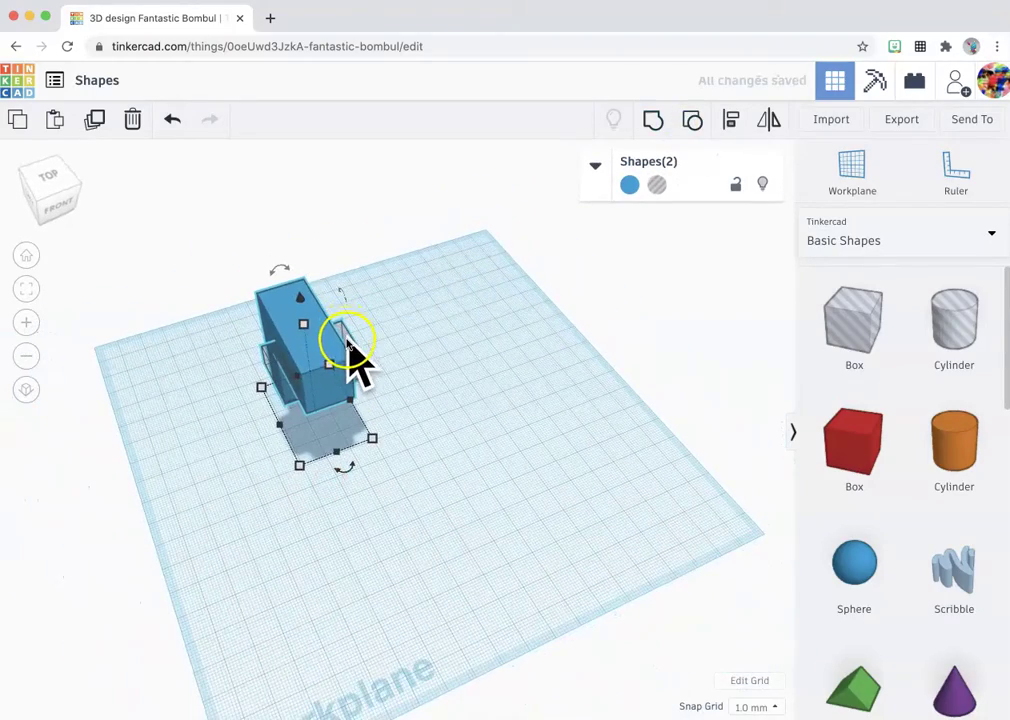
scroll(340, 390, up, 5)
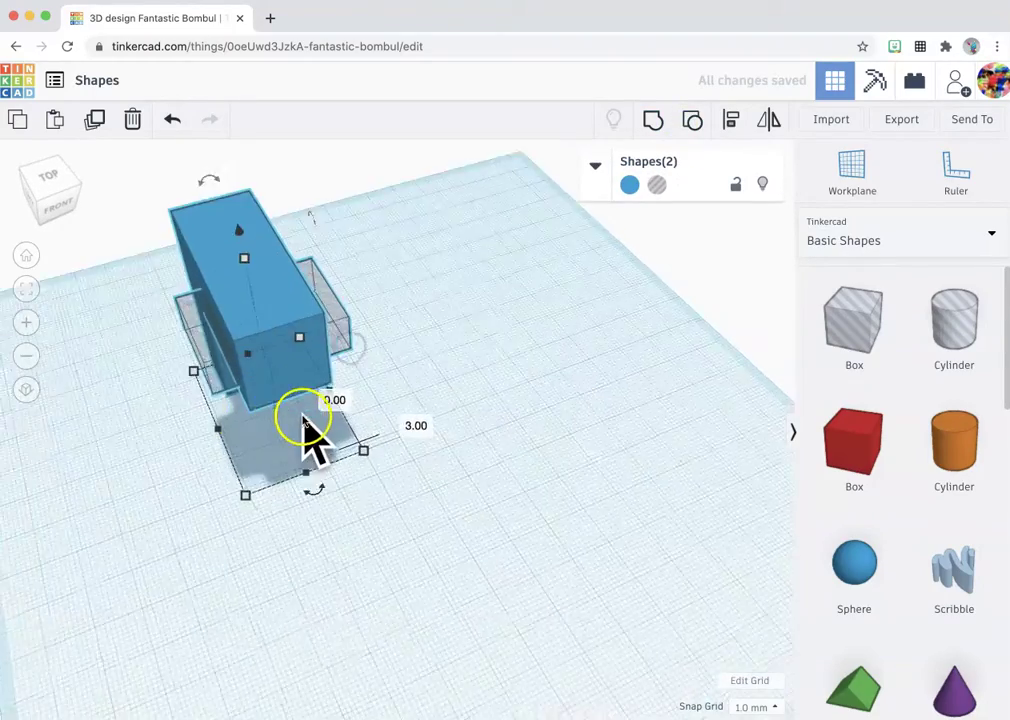
Step: Move the hole box about 16 mm along the blue arm and keep only the hole box selected
drag(320, 314, 608, 394)
drag(446, 462, 356, 348)
click(240, 446)
click(401, 406)
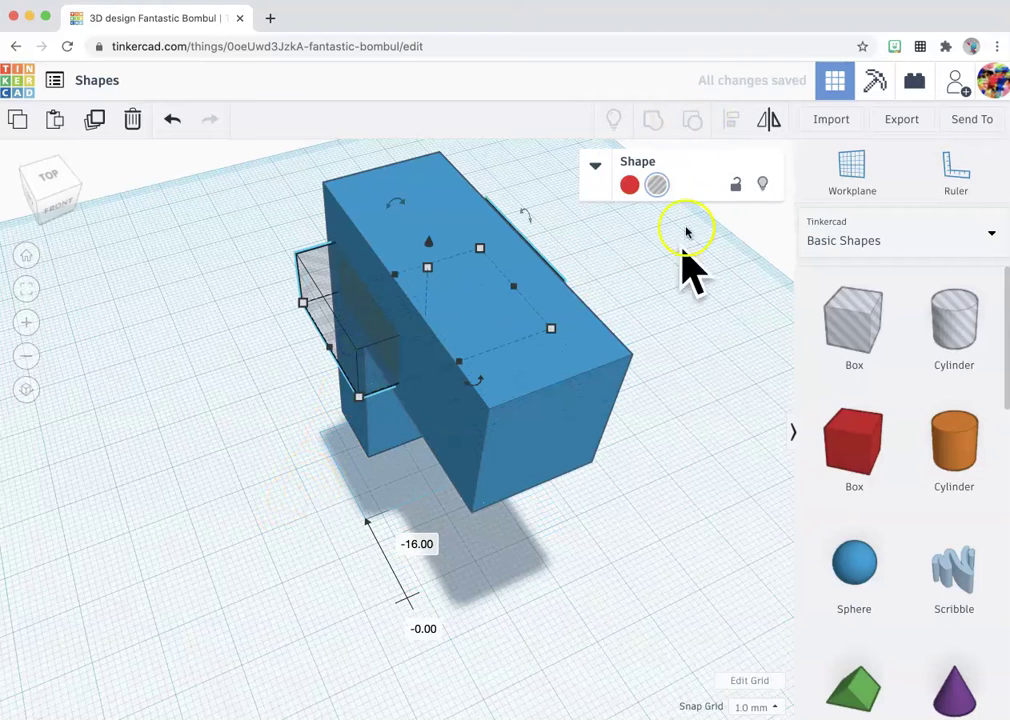
Step: Ungroup the blue shape and move its yellow box about 27 mm out from under the arm and 12 mm sideways
click(500, 398)
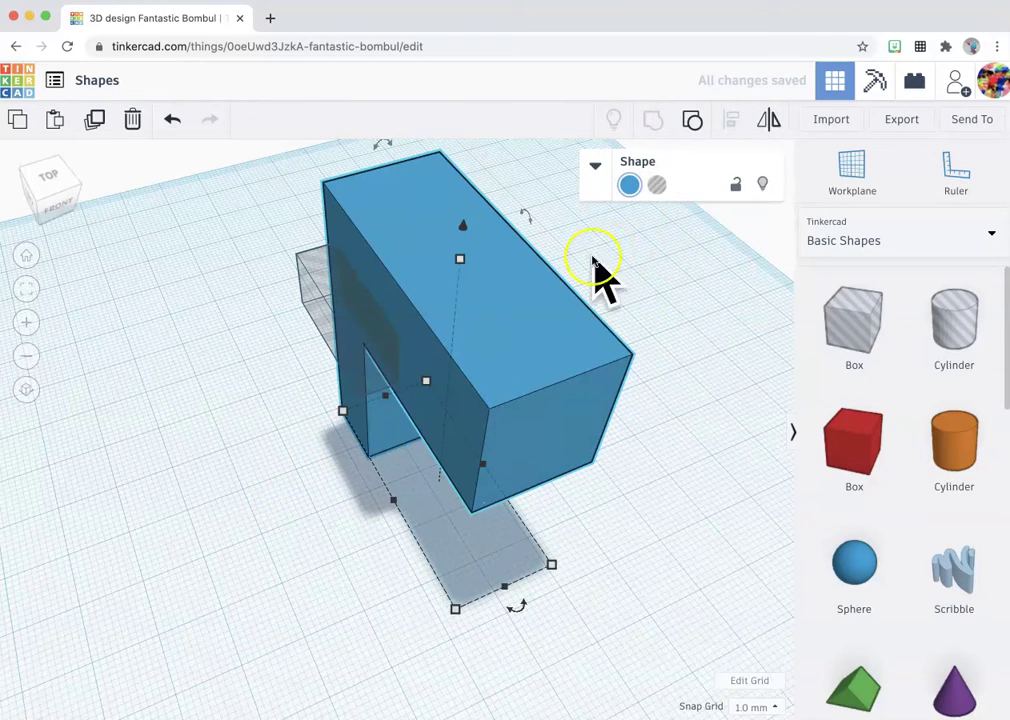
click(693, 119)
drag(512, 384, 216, 444)
click(541, 354)
right_drag(334, 458, 177, 422)
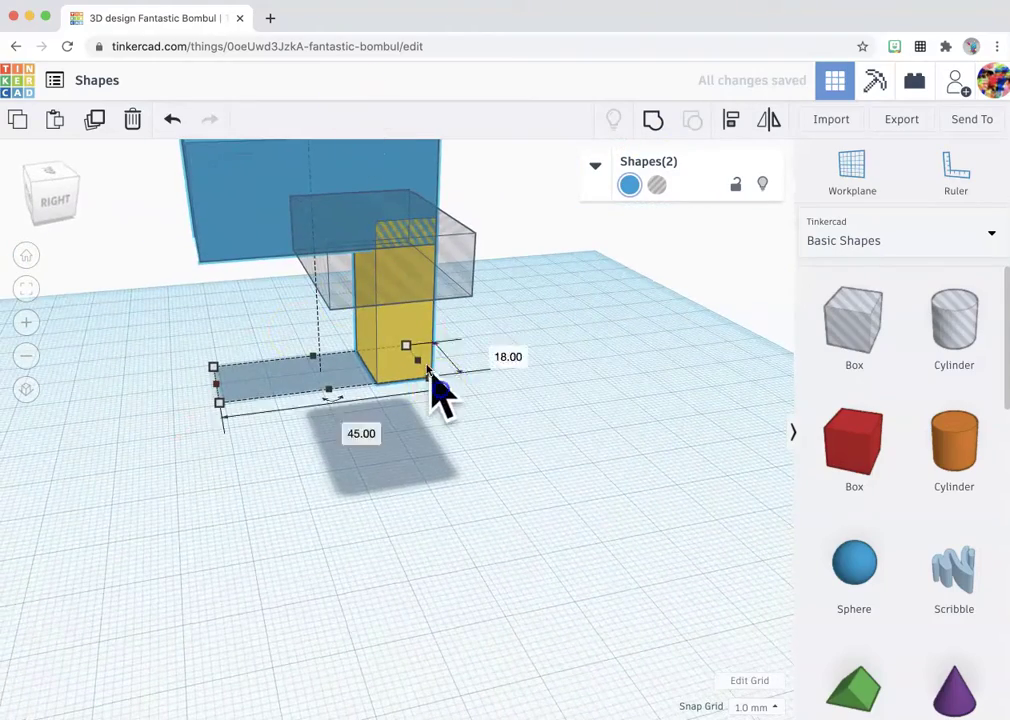
click(340, 455)
drag(412, 356, 552, 361)
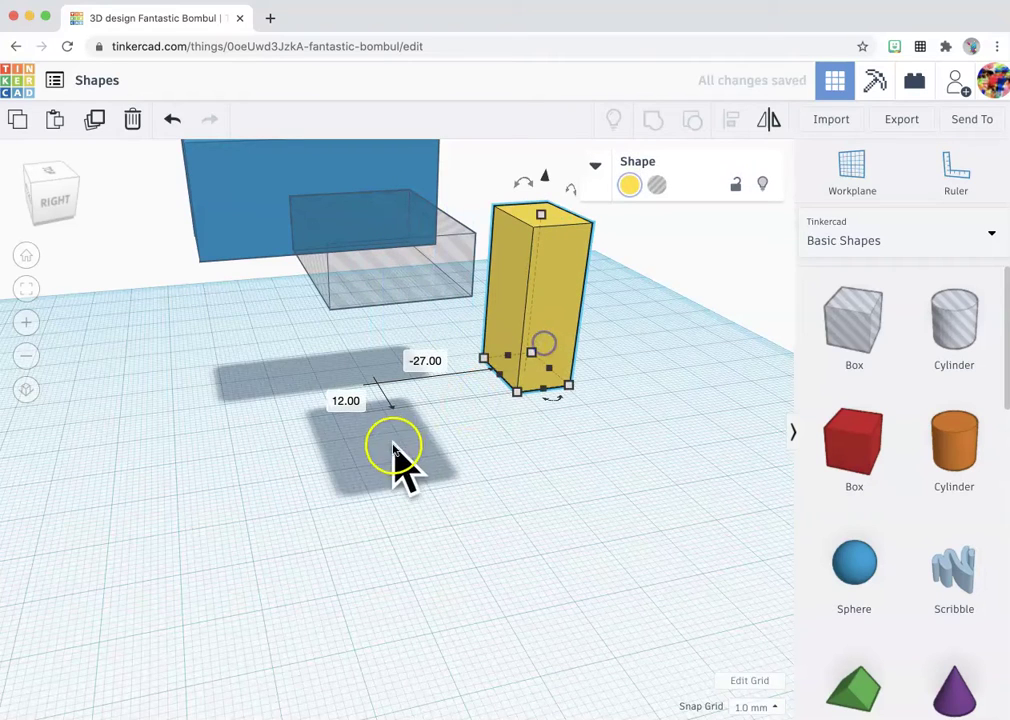
Step: Position the yellow box and the 30 by 22 mm hole box so that the hole overlaps one upper corner
drag(541, 293, 432, 385)
mouse_move(440, 243)
mouse_down()
mouse_move(437, 259)
mouse_move(441, 243)
mouse_up()
drag(384, 184, 375, 228)
right_drag(293, 541, 467, 535)
mouse_move(502, 335)
mouse_down()
mouse_move(488, 338)
mouse_move(505, 343)
mouse_move(495, 340)
mouse_up()
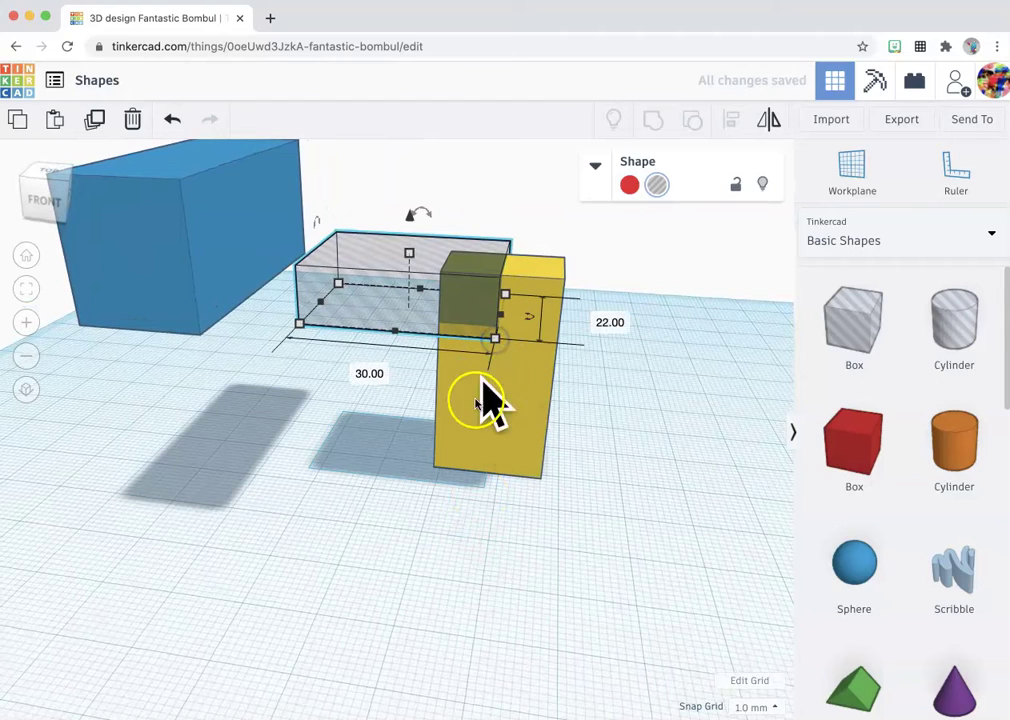
Step: Group the hole box with the yellow box to cut a step out of its upper corner
shift+click(515, 408)
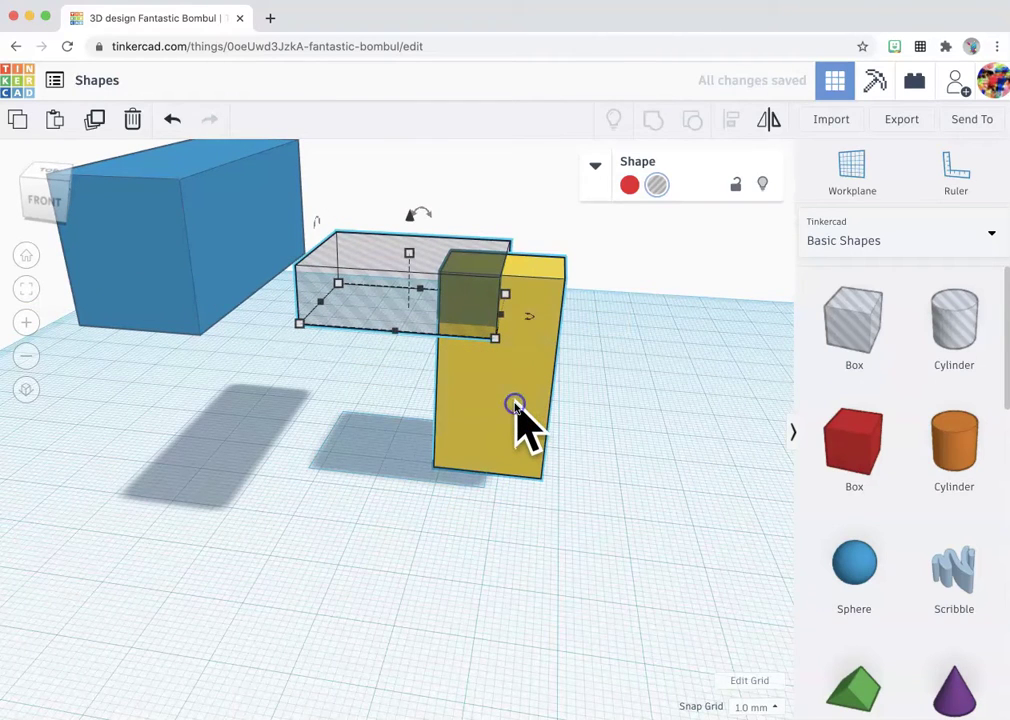
click(653, 121)
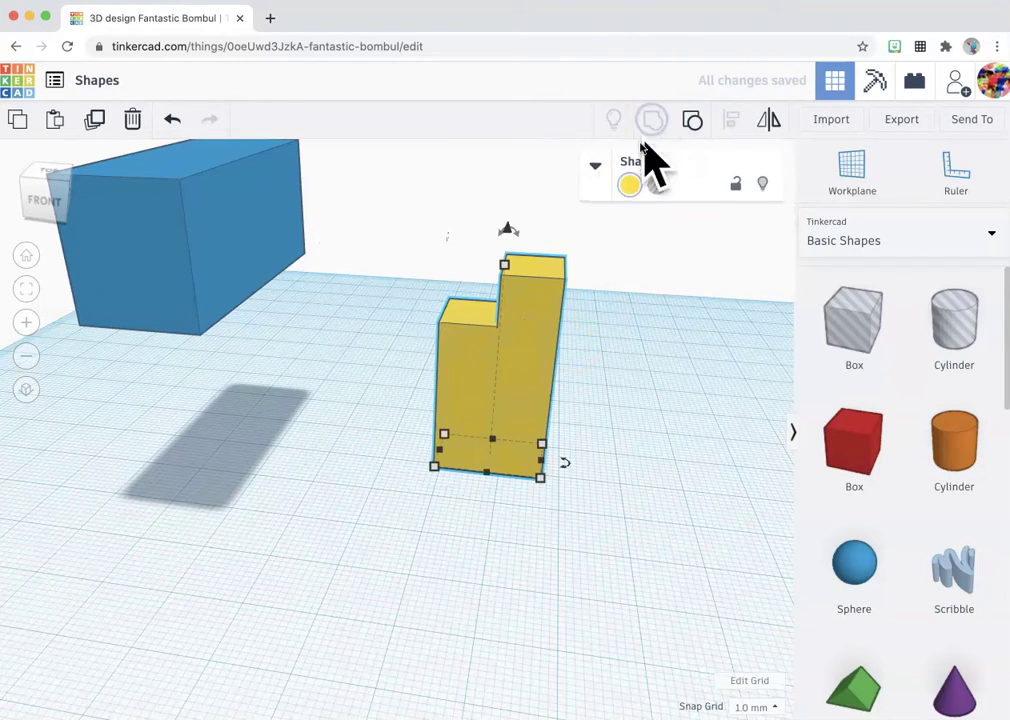
right_drag(478, 532, 539, 538)
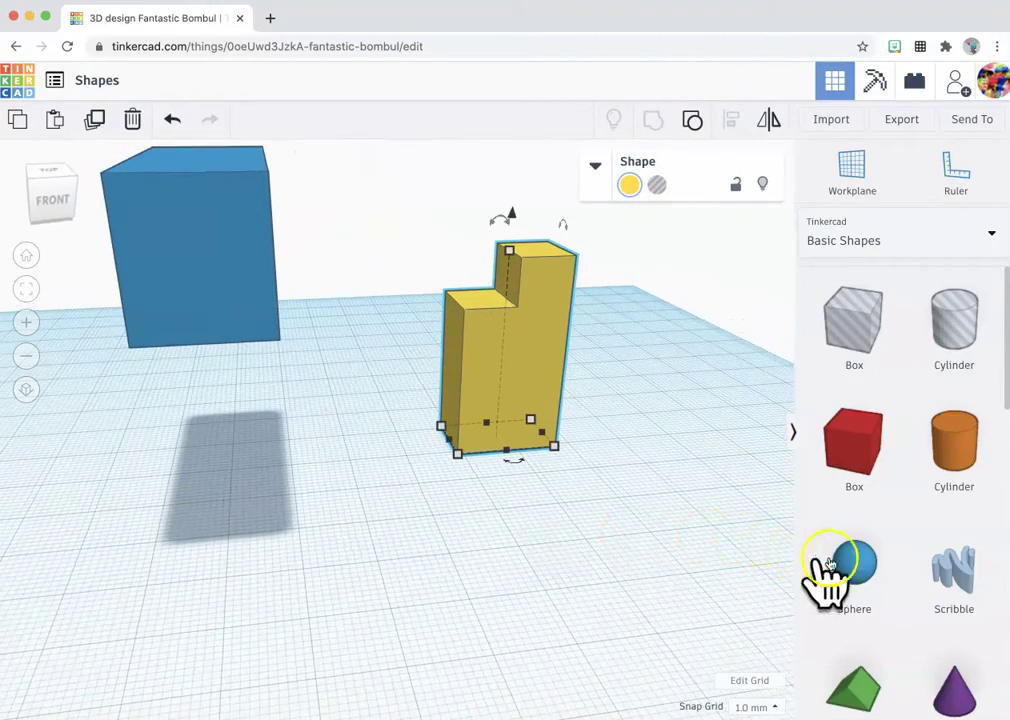
Step: Place a Round Roof shape on the workplane in front of the stepped yellow shape
scroll(862, 440, down, 3)
scroll(866, 475, down, 3)
drag(857, 425, 386, 565)
mouse_move(638, 620)
right_down()
mouse_move(658, 618)
mouse_move(617, 617)
mouse_move(600, 633)
mouse_move(456, 604)
right_up()
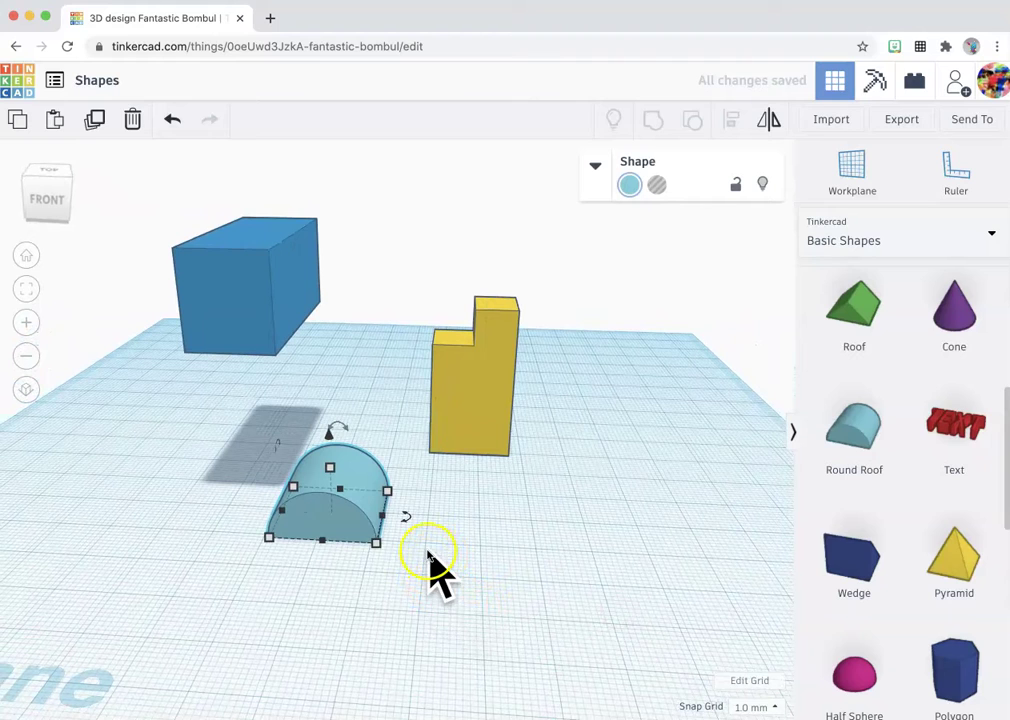
Step: Rotate the round roof on the workplane until its curved side faces the front
drag(407, 528, 404, 526)
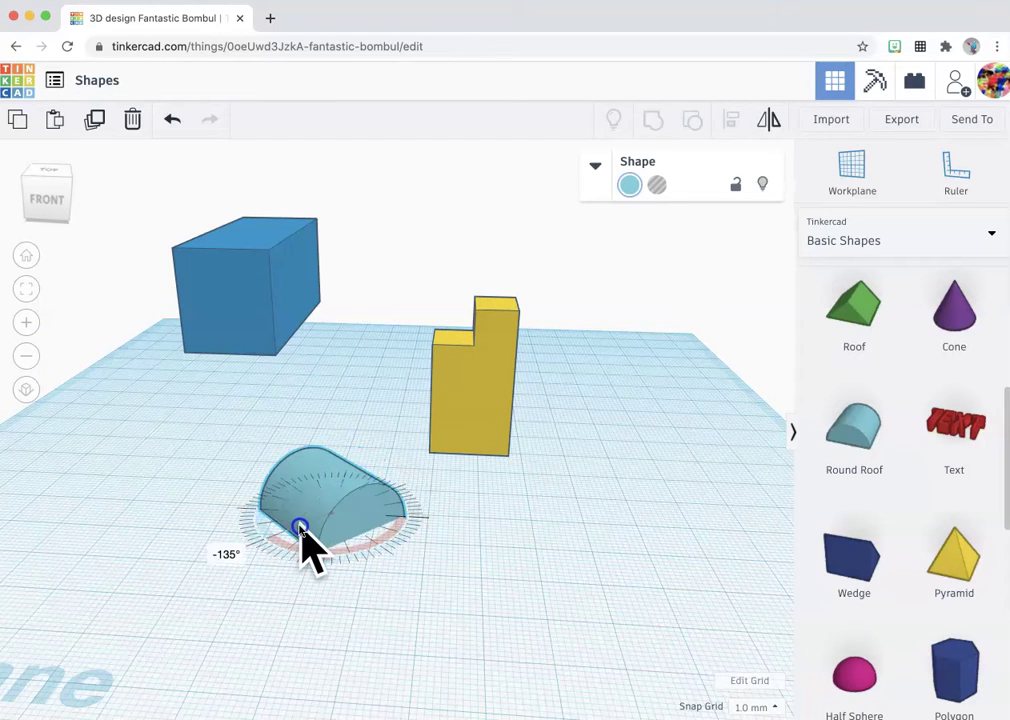
drag(301, 528, 303, 530)
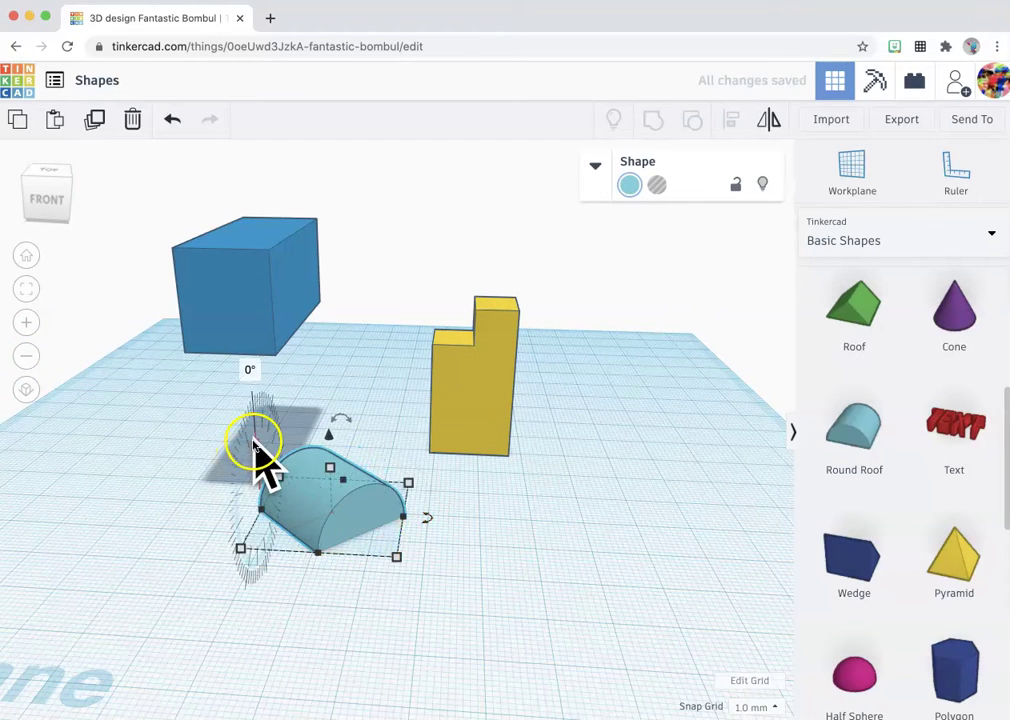
drag(257, 447, 251, 477)
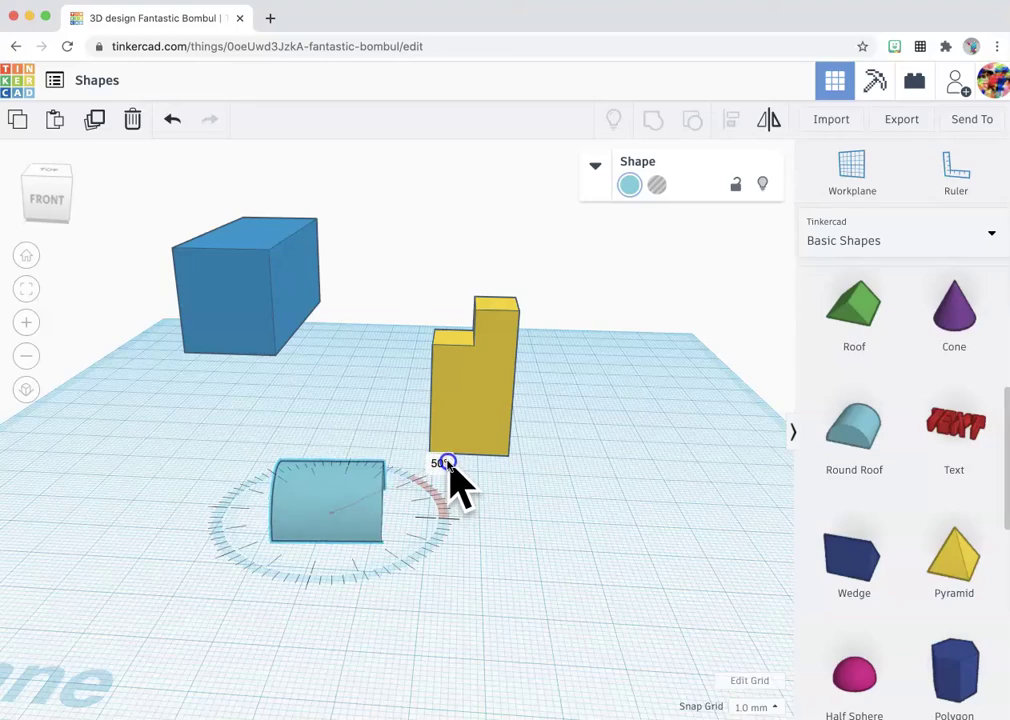
right_drag(449, 467, 365, 620)
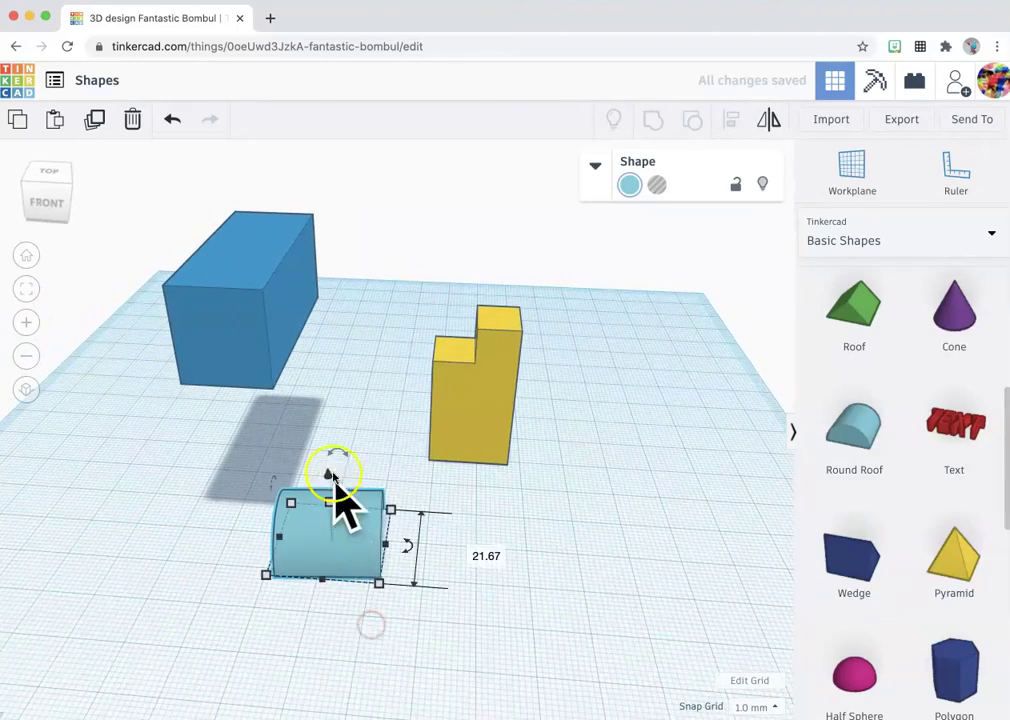
Step: Stand the round roof on end and move it against the tall side of the yellow shape
mouse_move(337, 457)
drag(327, 525, 530, 447)
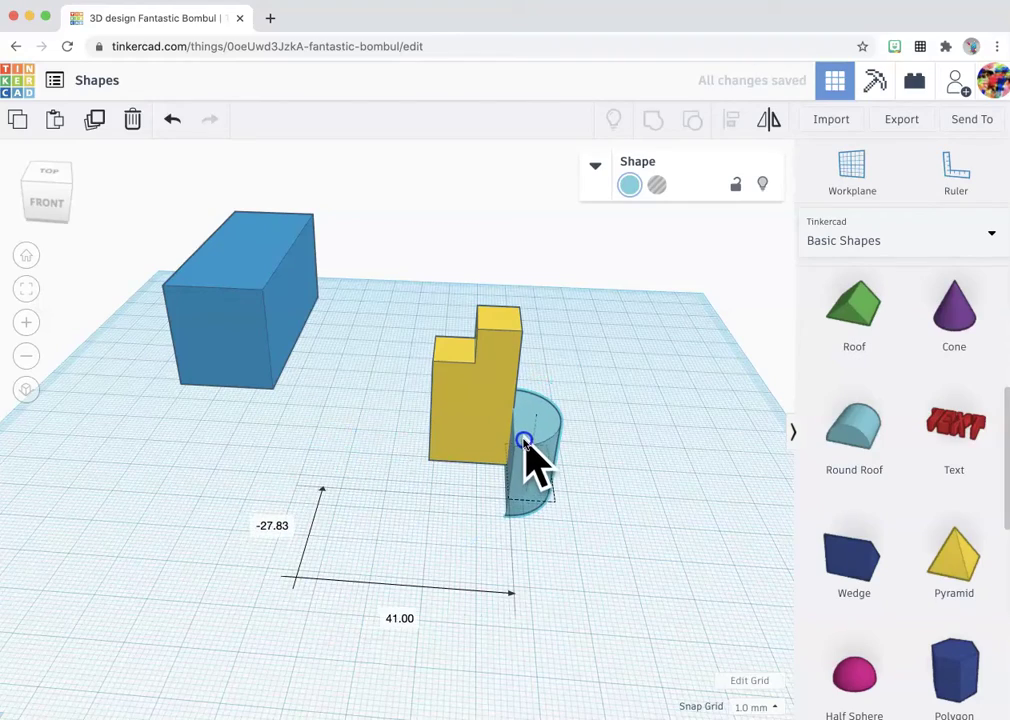
right_drag(588, 588, 403, 584)
drag(340, 504, 368, 481)
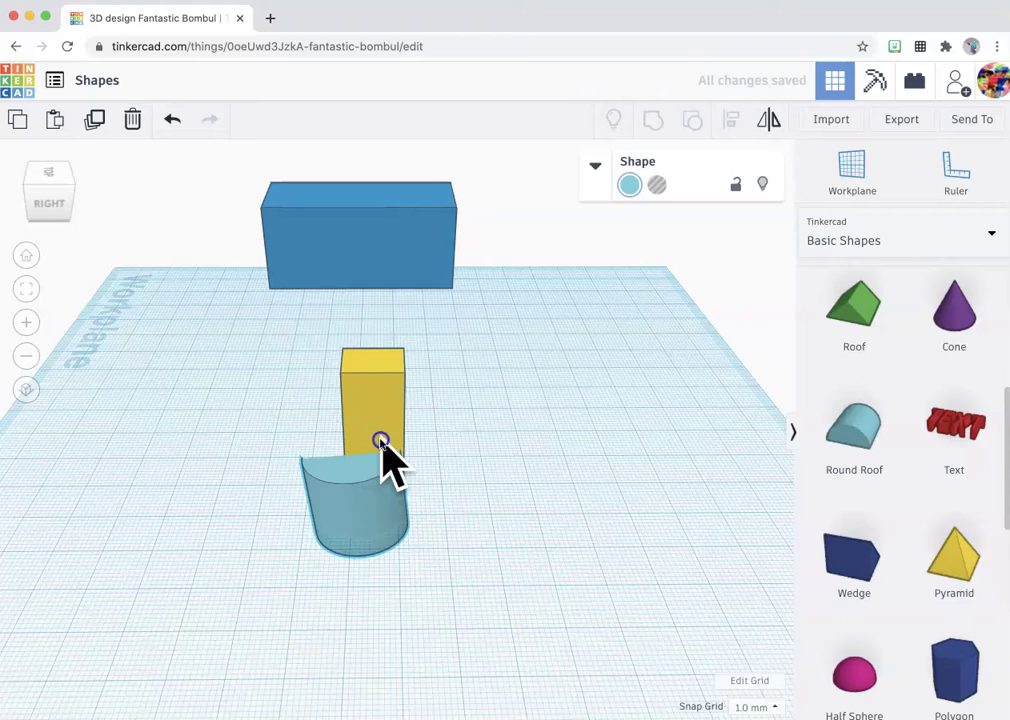
Step: Try to turn the upright round roof square to the yellow shape, and delete the round roof
click(350, 498)
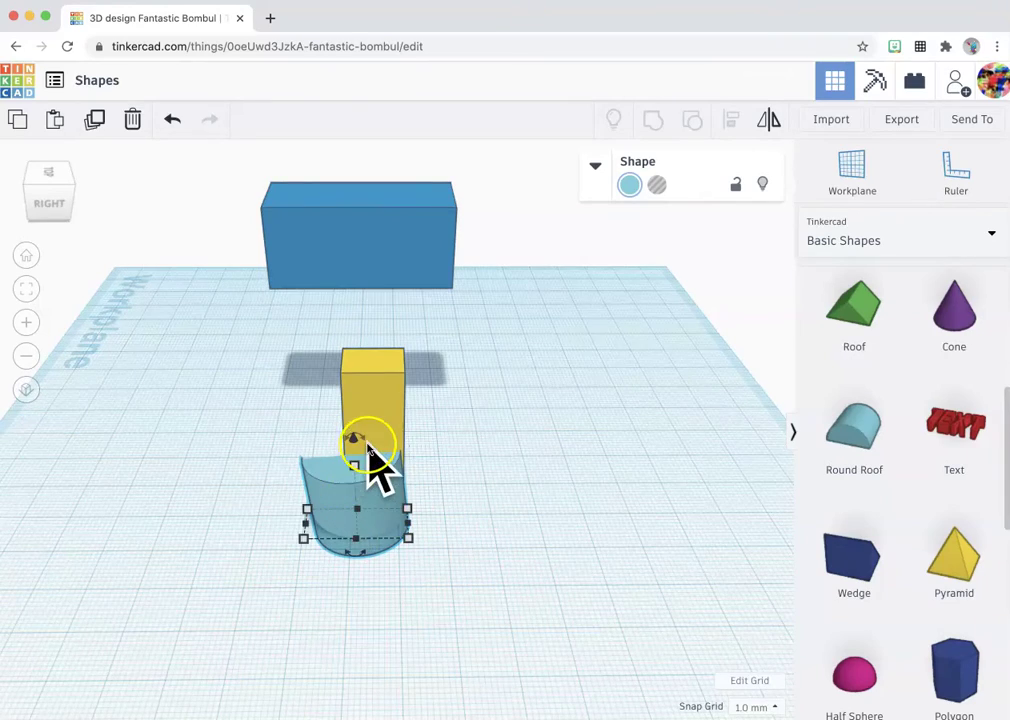
scroll(368, 448, up, 5)
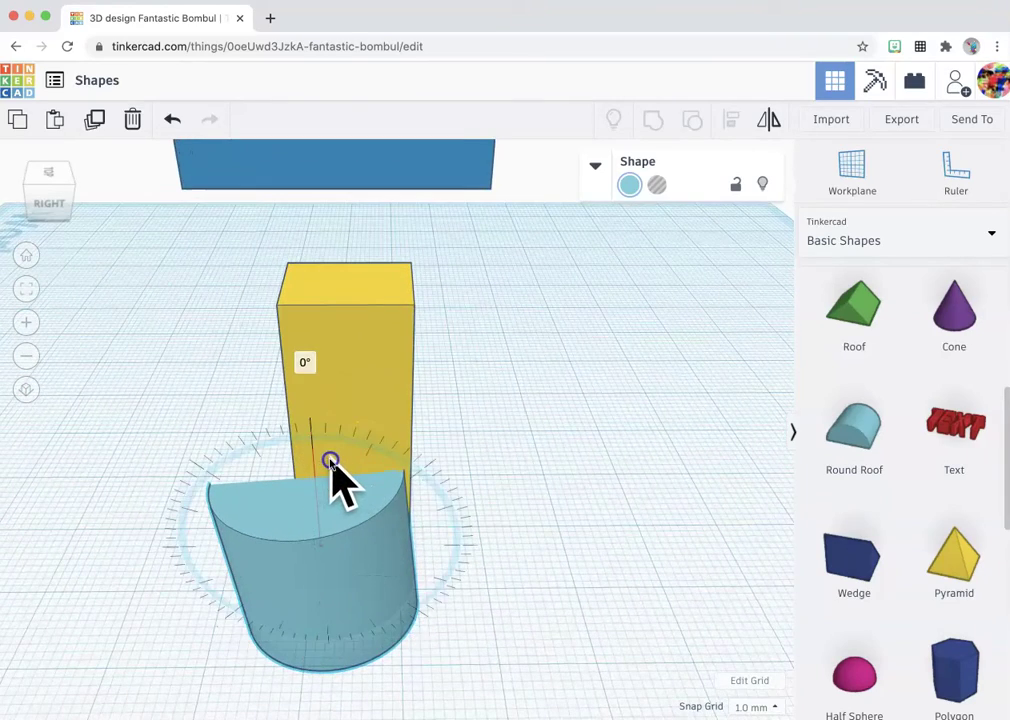
mouse_move(343, 463)
mouse_down()
mouse_move(412, 481)
mouse_move(350, 462)
mouse_up()
drag(387, 536, 362, 594)
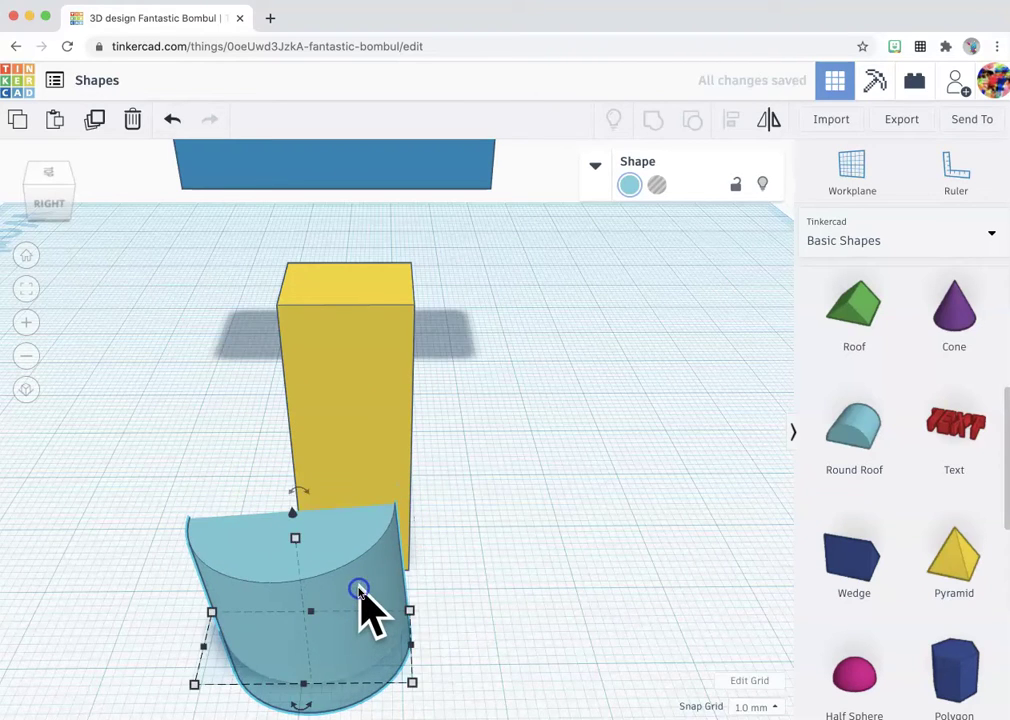
key(Delete)
Step: Place a new Round Roof beside the yellow shape and rotate it so that it stands on end
drag(879, 444, 550, 540)
scroll(550, 540, down, 3)
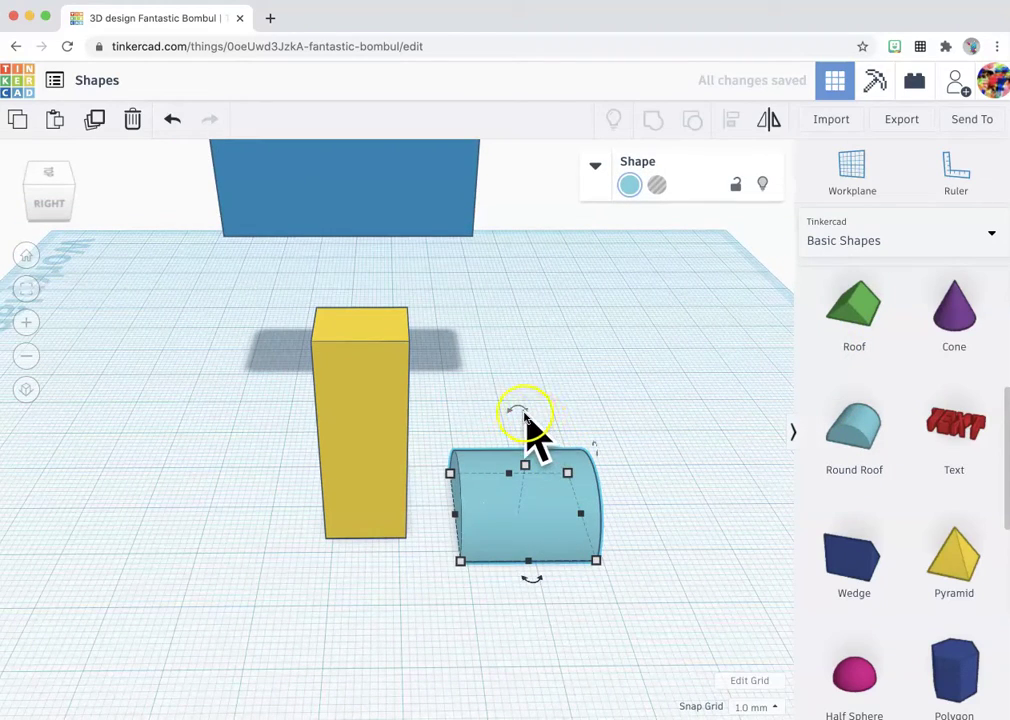
drag(534, 591, 638, 530)
drag(516, 406, 592, 499)
Step: Move the upright round roof so its flat face sits against the tall side of the yellow shape
drag(548, 509, 369, 533)
mouse_move(645, 545)
right_down()
mouse_move(372, 548)
mouse_move(624, 537)
mouse_move(721, 485)
mouse_move(415, 537)
mouse_move(403, 530)
mouse_move(410, 535)
right_up()
click(293, 364)
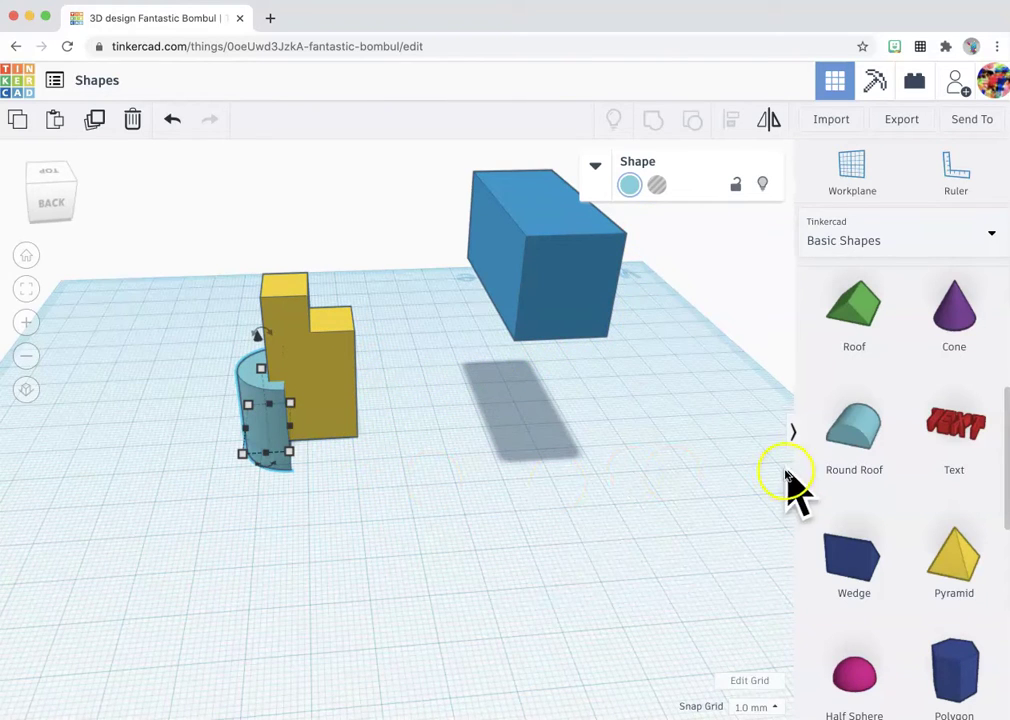
Step: Place a cone, a pyramid and a pointed light-blue star on the empty part of the workplane
drag(954, 322, 545, 466)
drag(957, 548, 433, 530)
scroll(940, 605, down, 5)
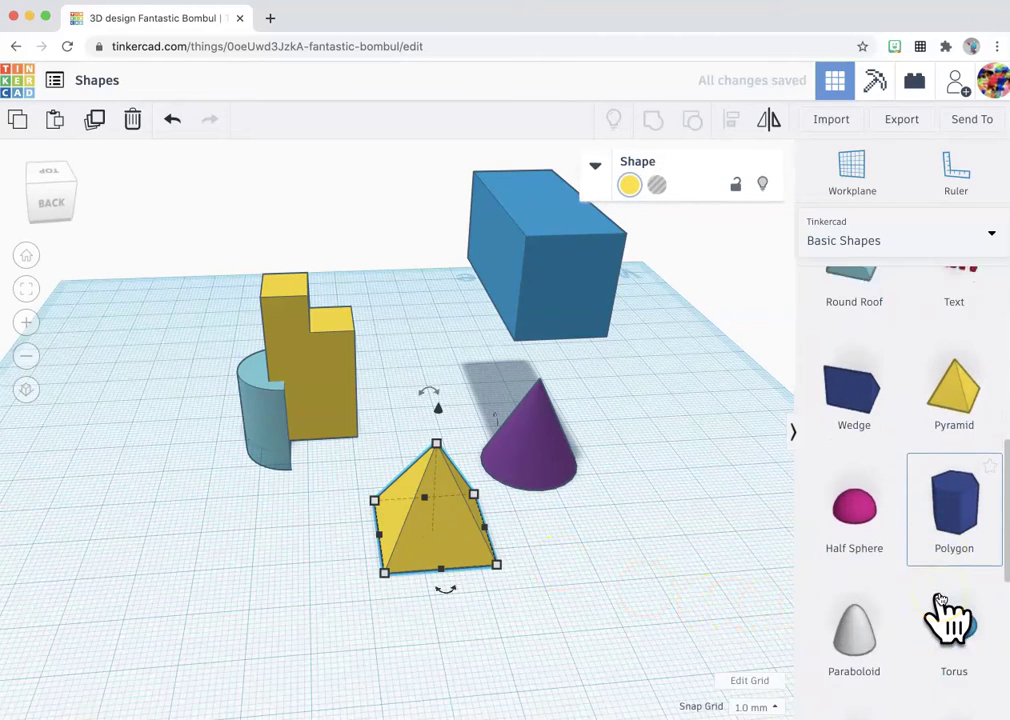
scroll(940, 605, down, 5)
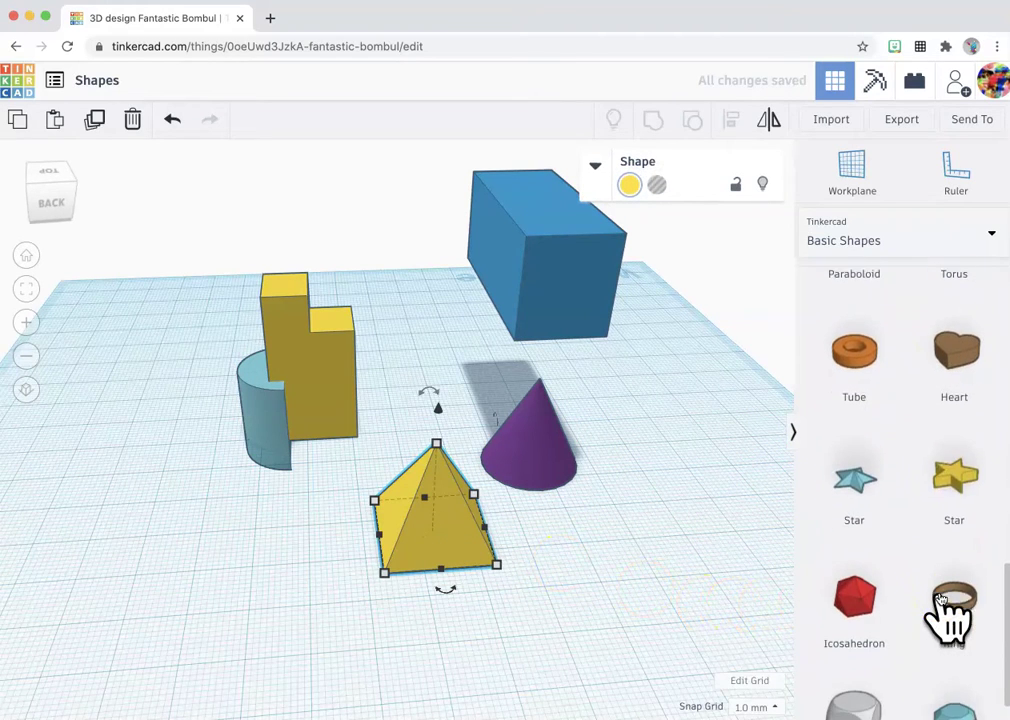
drag(885, 455, 633, 584)
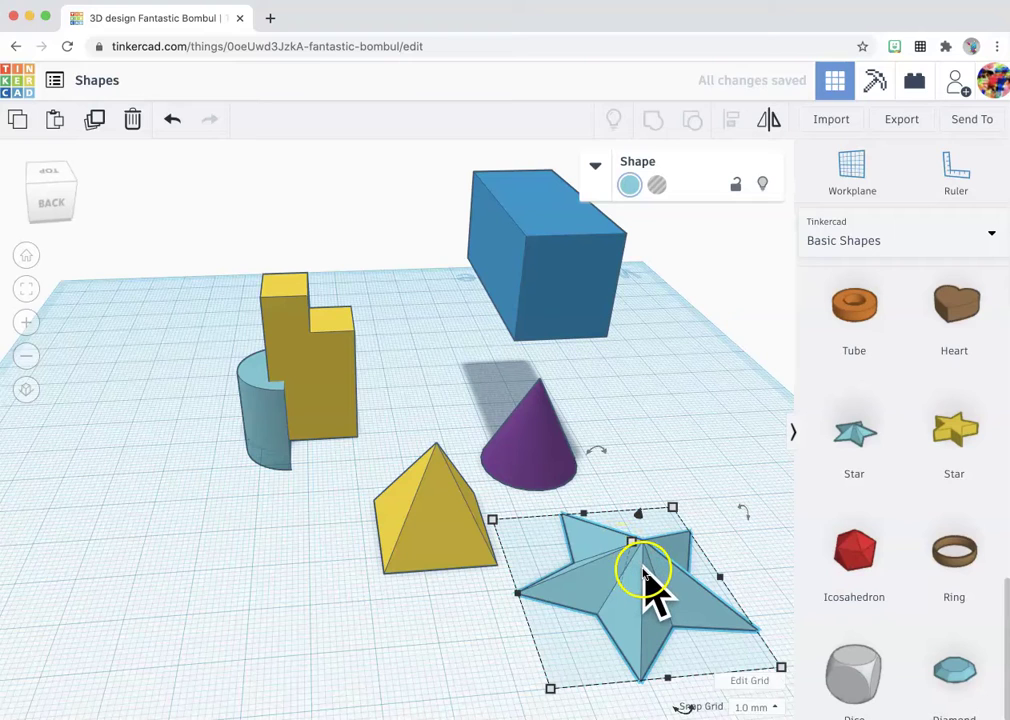
Step: Move the pyramid and the cone next to each other in front of the round roof
drag(435, 515, 250, 512)
drag(523, 448, 155, 528)
click(292, 438)
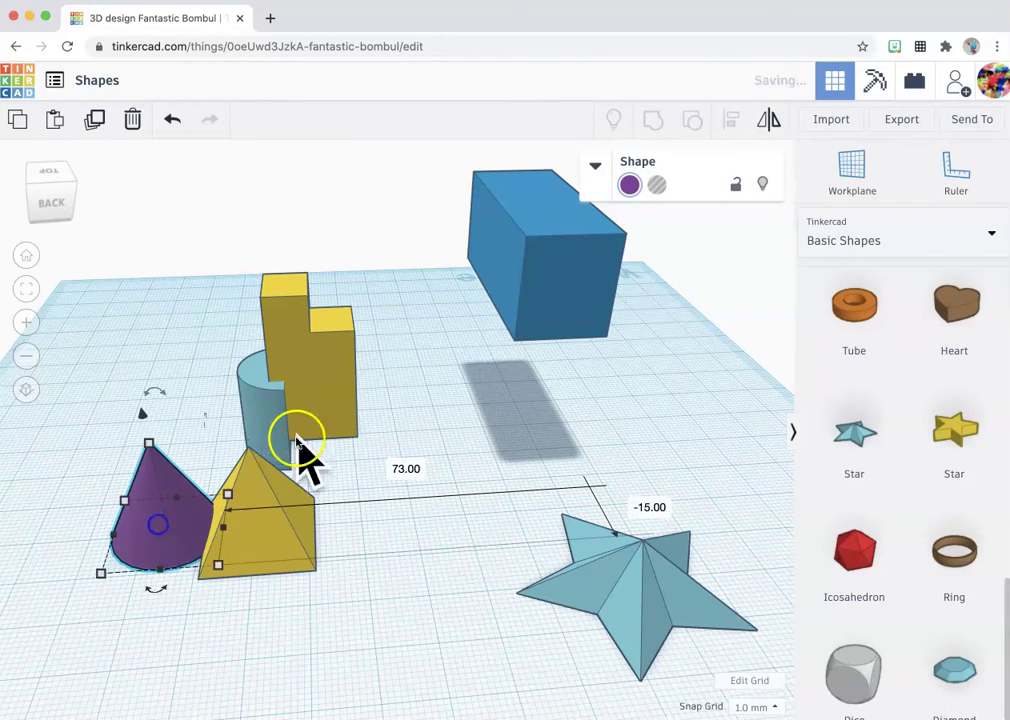
Step: Bring the blue box down onto the workplane as a 50 by 47 mm block and recolour it red
click(543, 178)
drag(545, 185, 532, 318)
drag(598, 466, 731, 459)
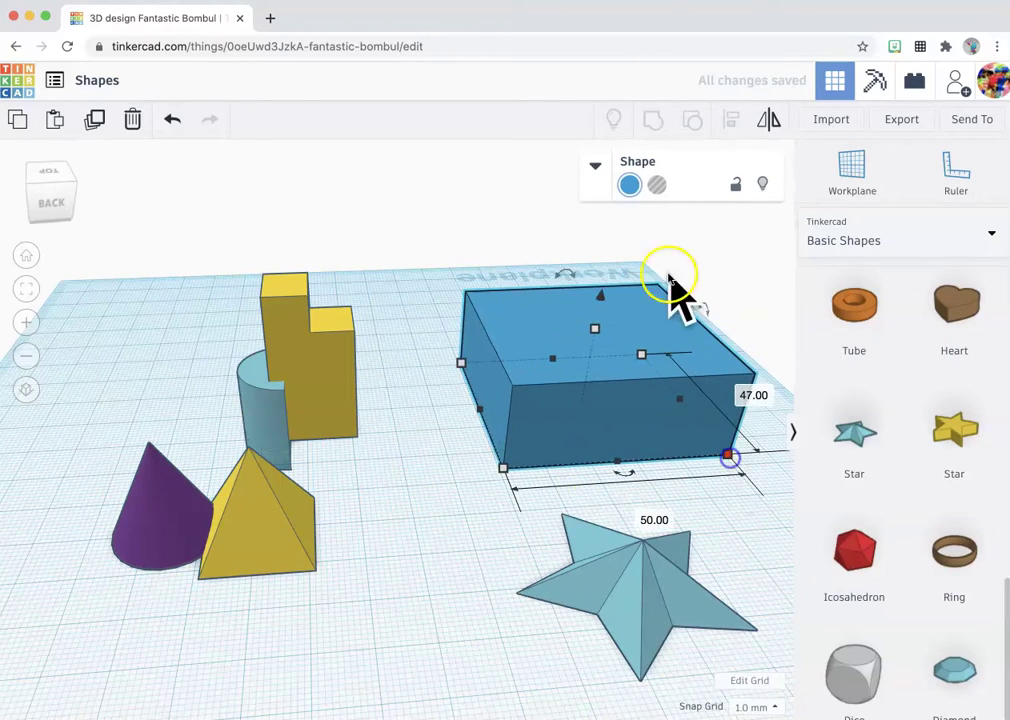
click(628, 187)
click(638, 290)
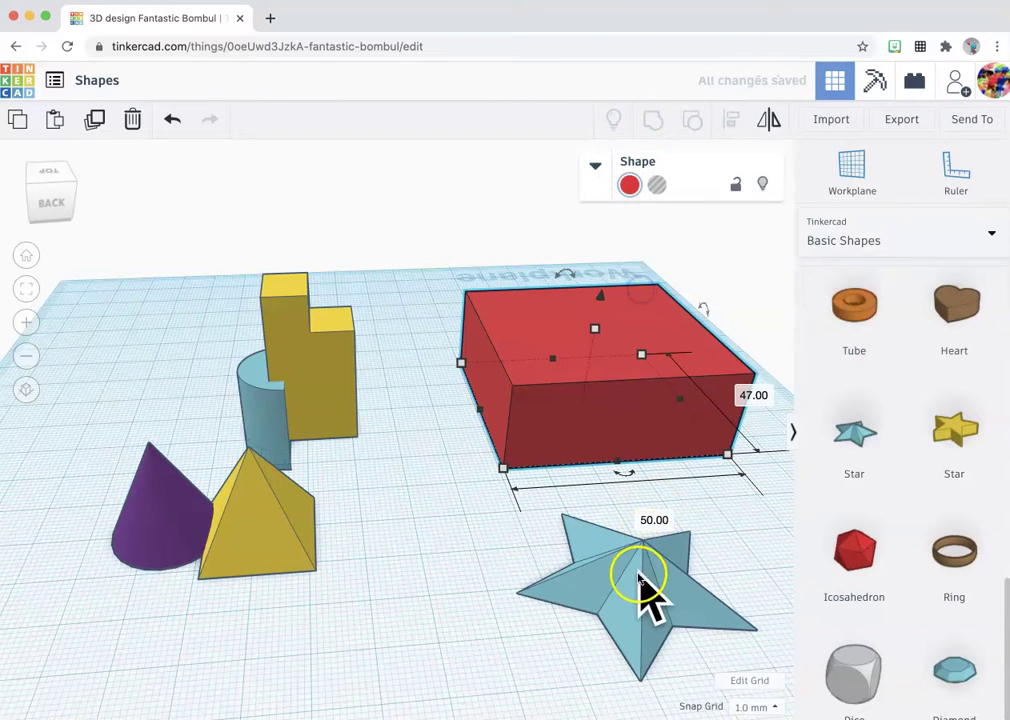
Step: Lift the star over the red block and lower it onto the block's upper face
click(648, 575)
drag(645, 523, 604, 316)
right_drag(658, 458, 566, 577)
click(566, 535)
drag(566, 535, 578, 538)
right_drag(580, 545, 365, 548)
click(348, 248)
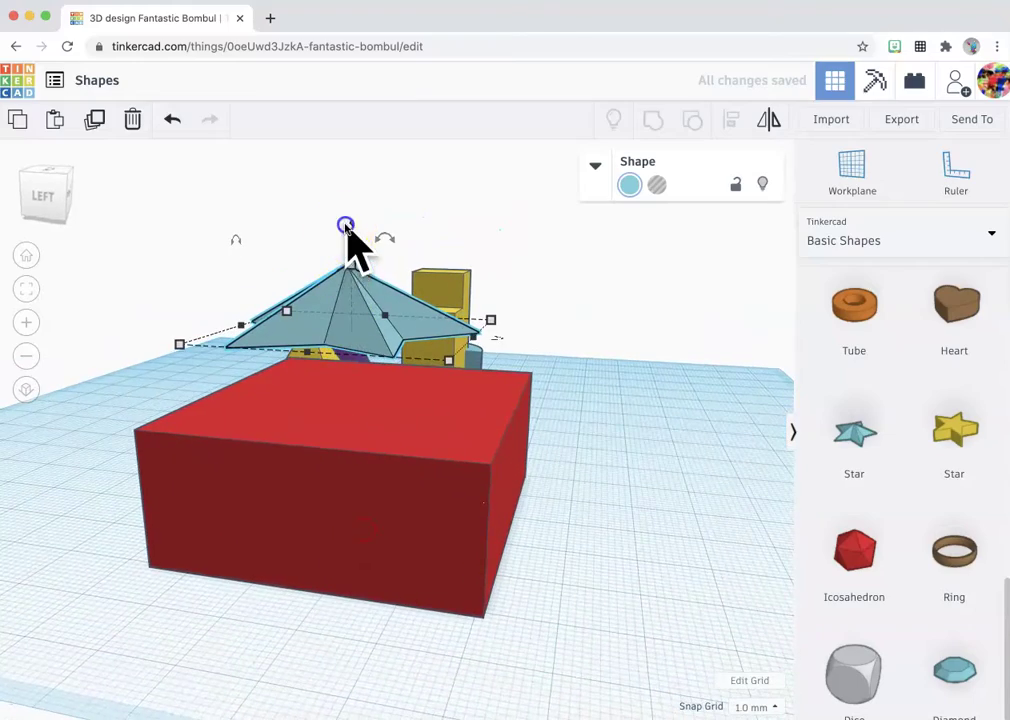
drag(349, 229, 352, 306)
right_drag(584, 543, 579, 602)
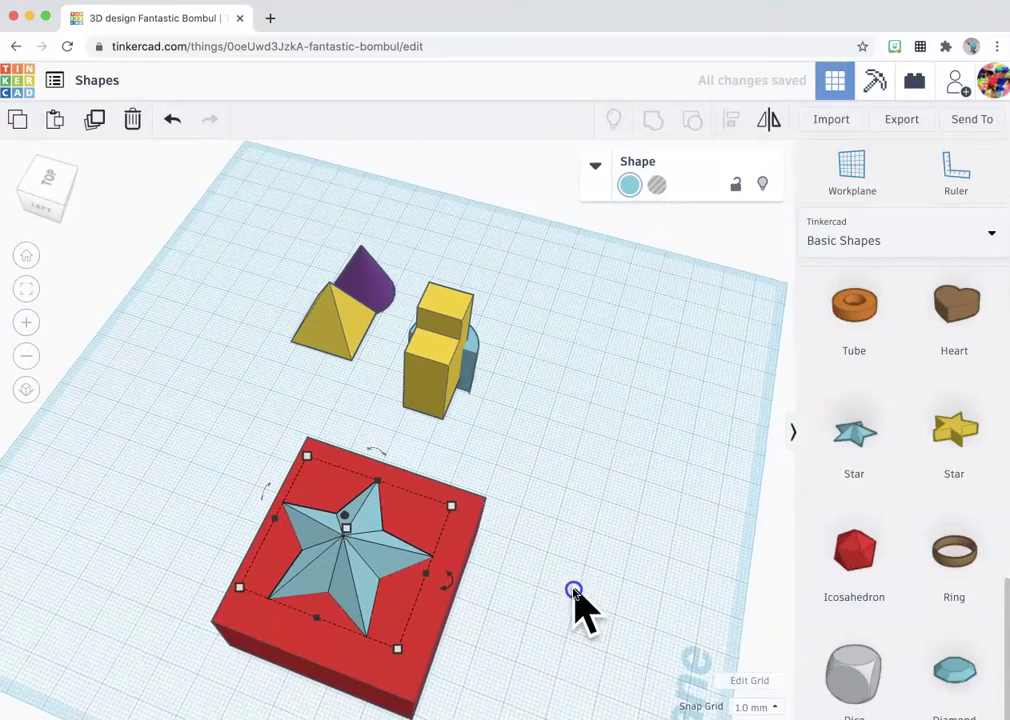
Step: Select the star and the red block together and centre-align them in both horizontal directions
click(536, 598)
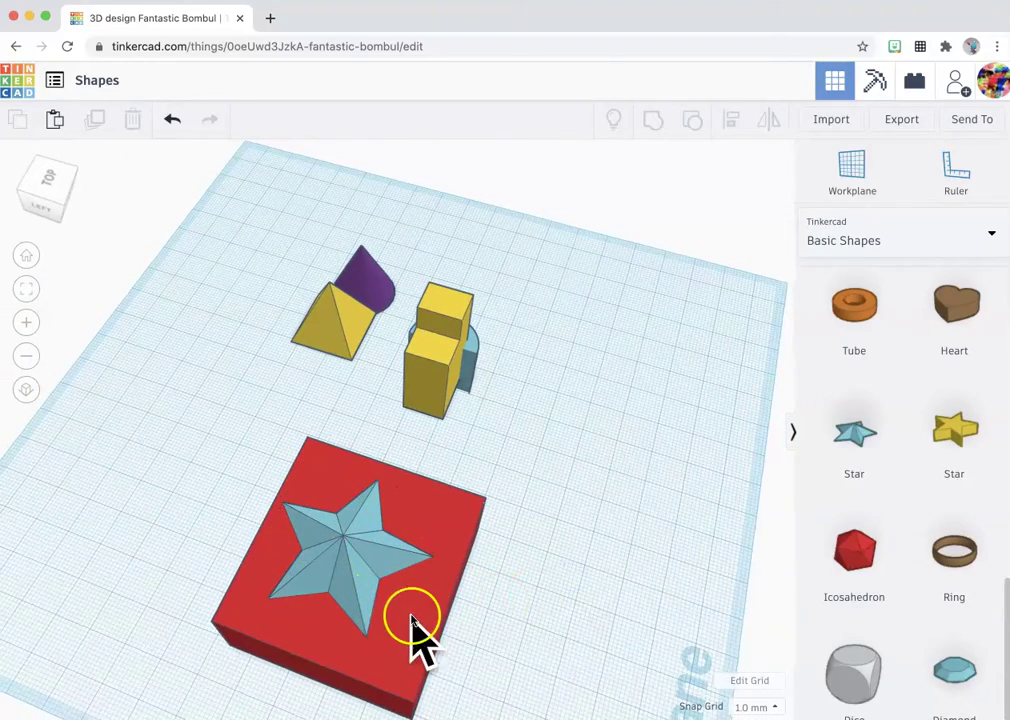
drag(513, 613, 304, 560)
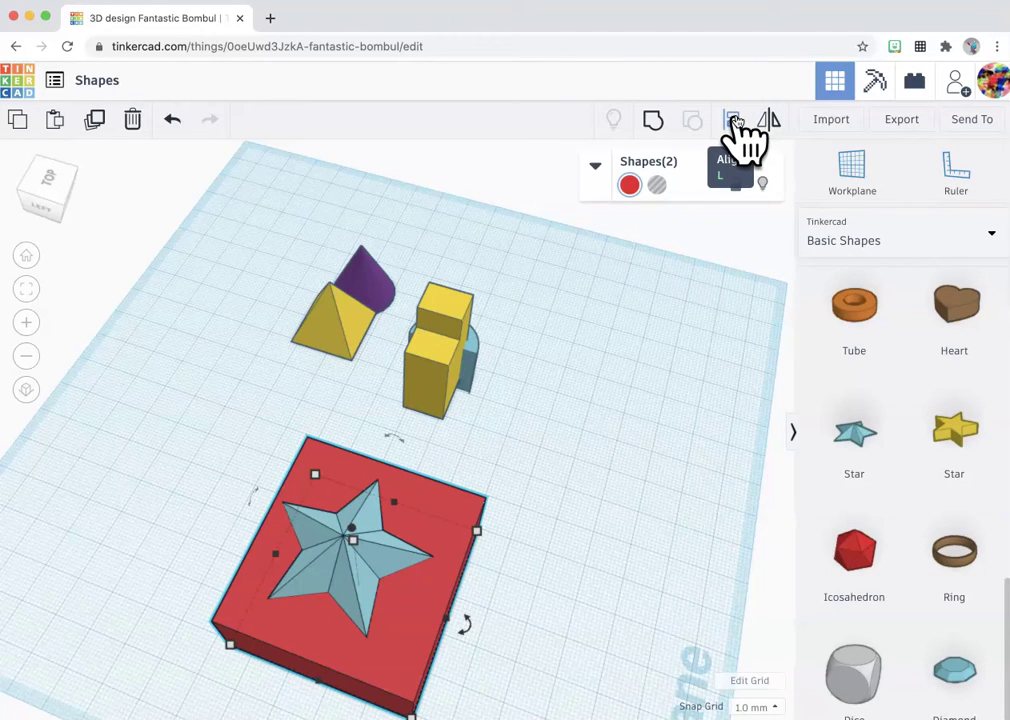
click(735, 121)
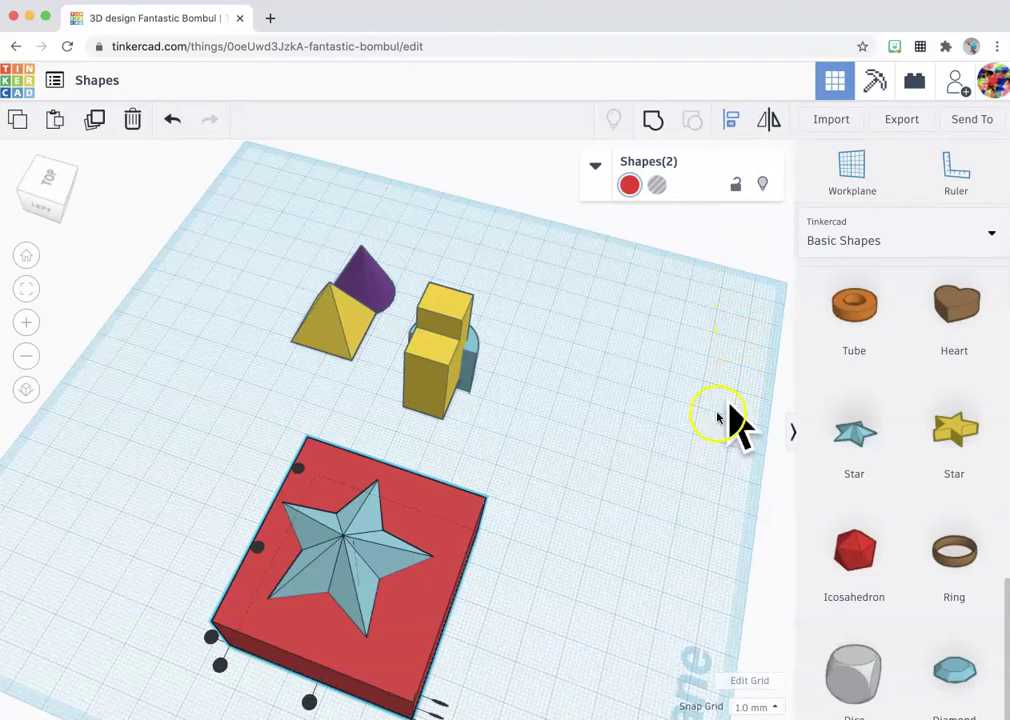
scroll(687, 450, down, 5)
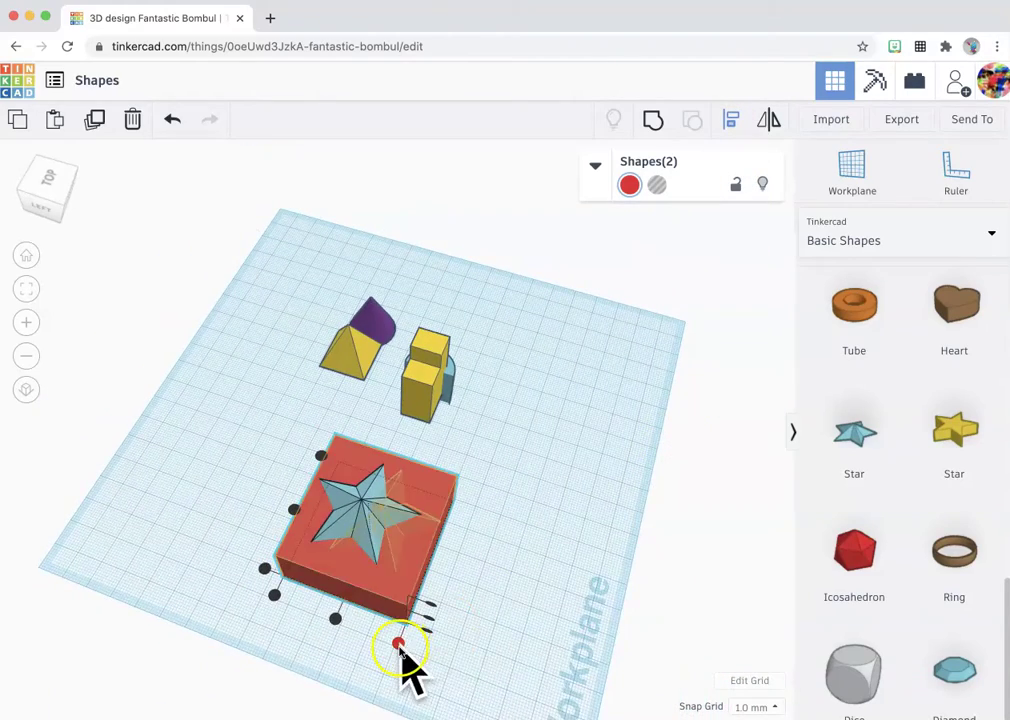
right_drag(465, 663, 542, 596)
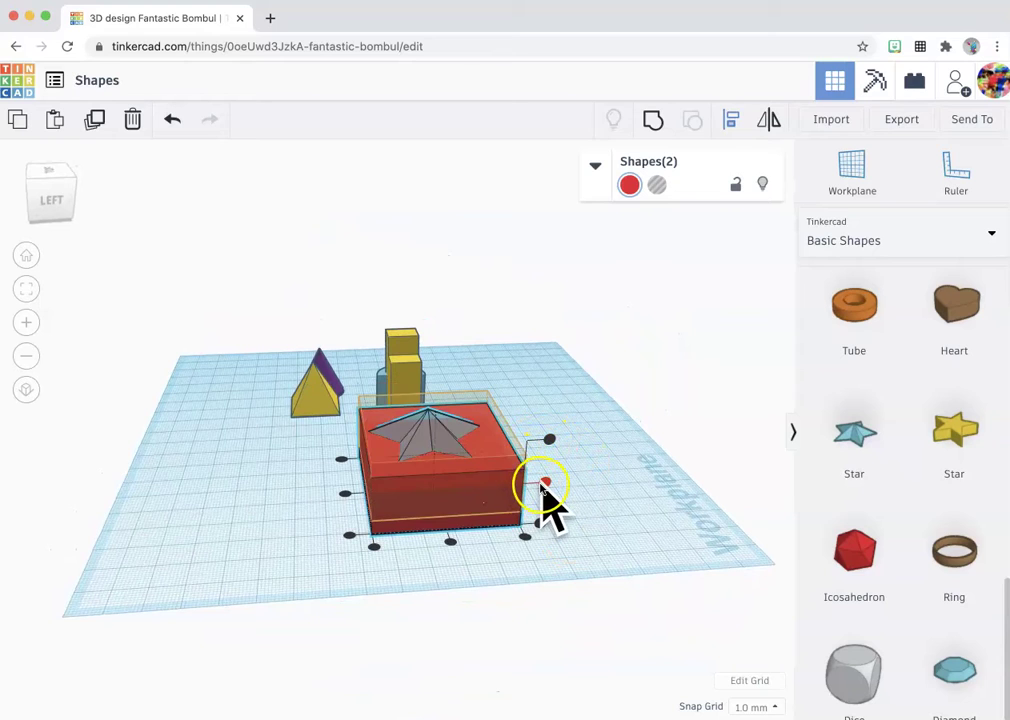
click(545, 484)
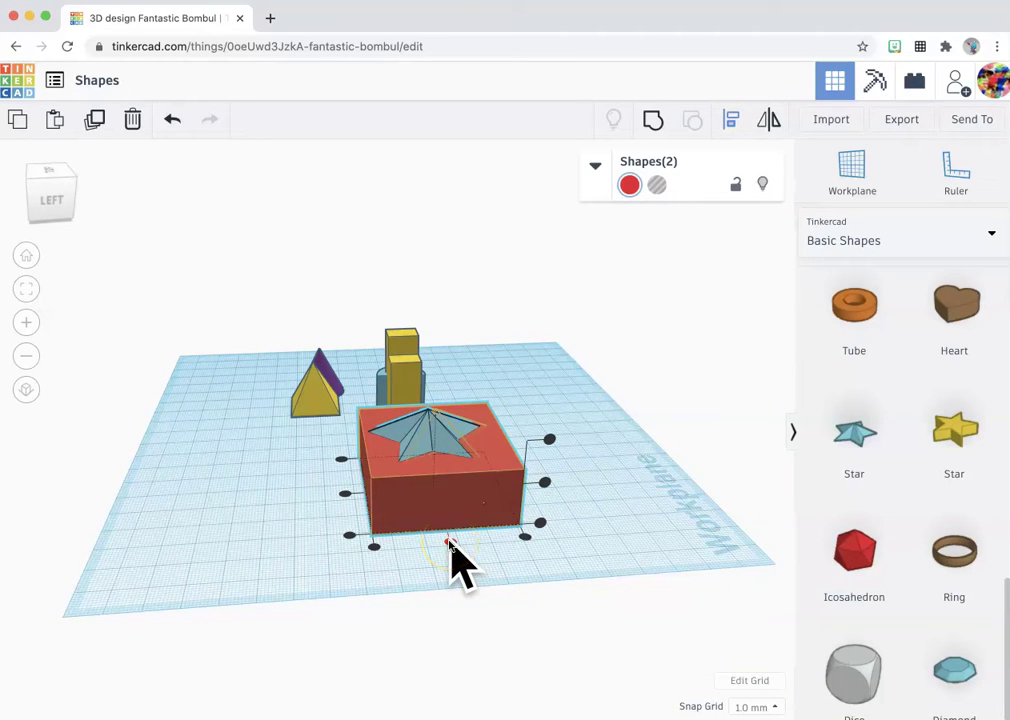
click(450, 544)
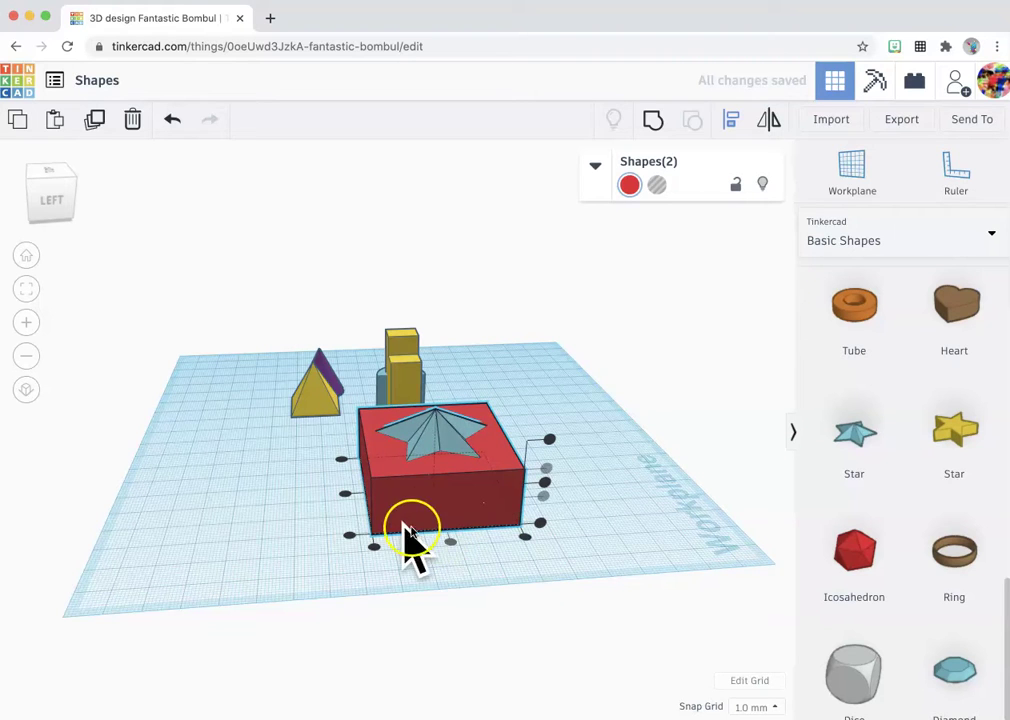
click(345, 495)
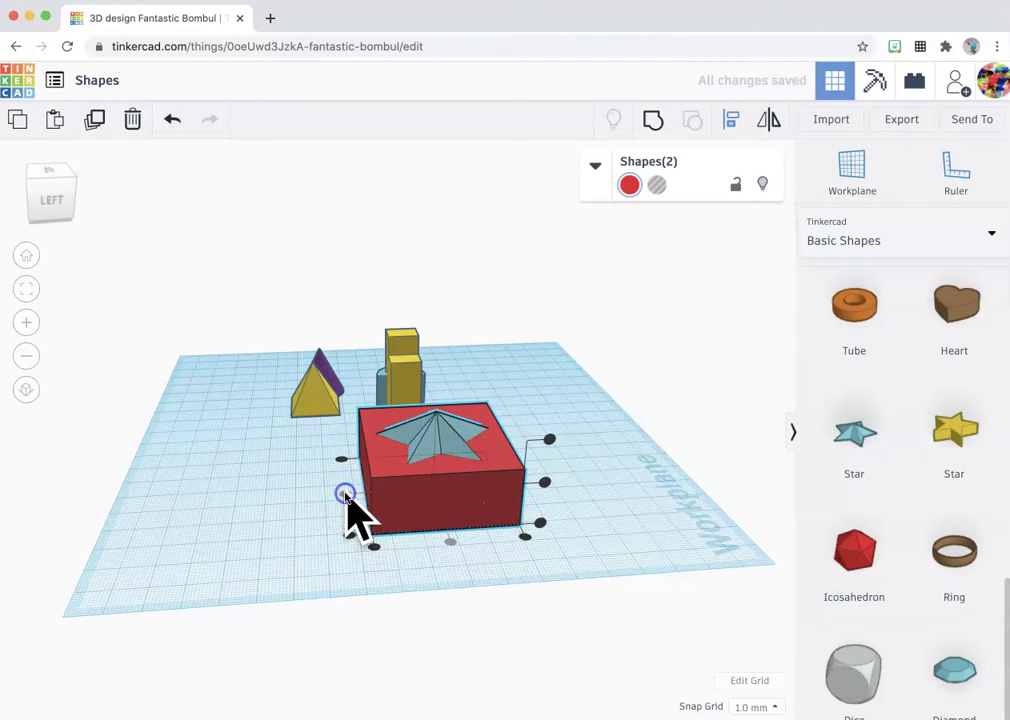
Step: Move the yellow pyramid away from the purple cone by about 13 mm and 4 mm along the two workplane directions
right_drag(336, 508, 220, 618)
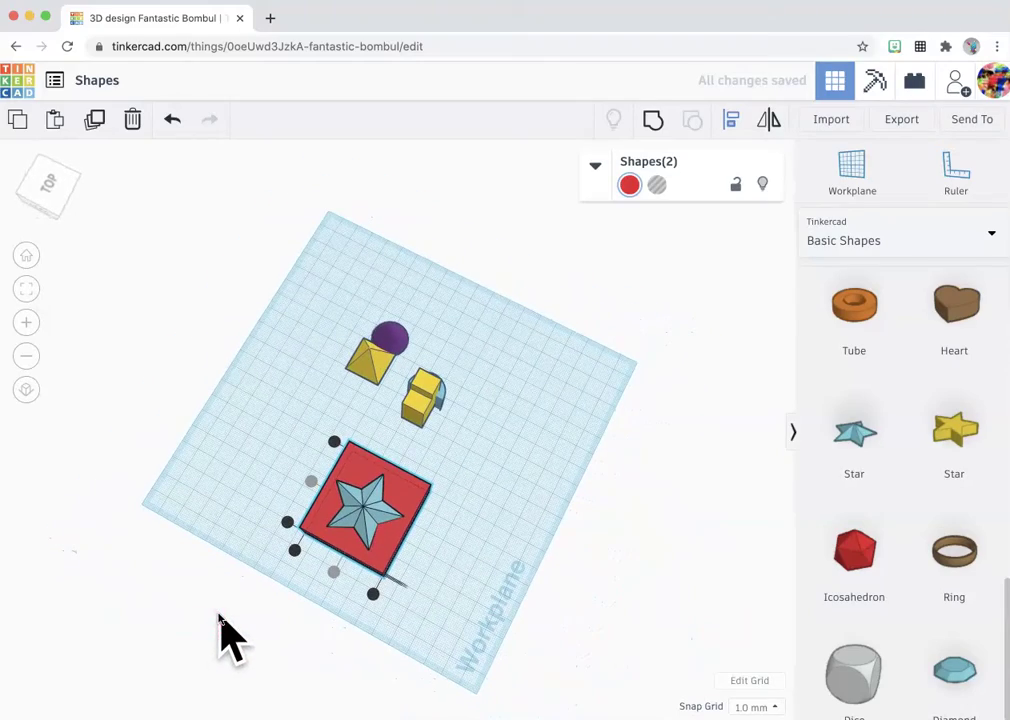
scroll(444, 469, down, 3)
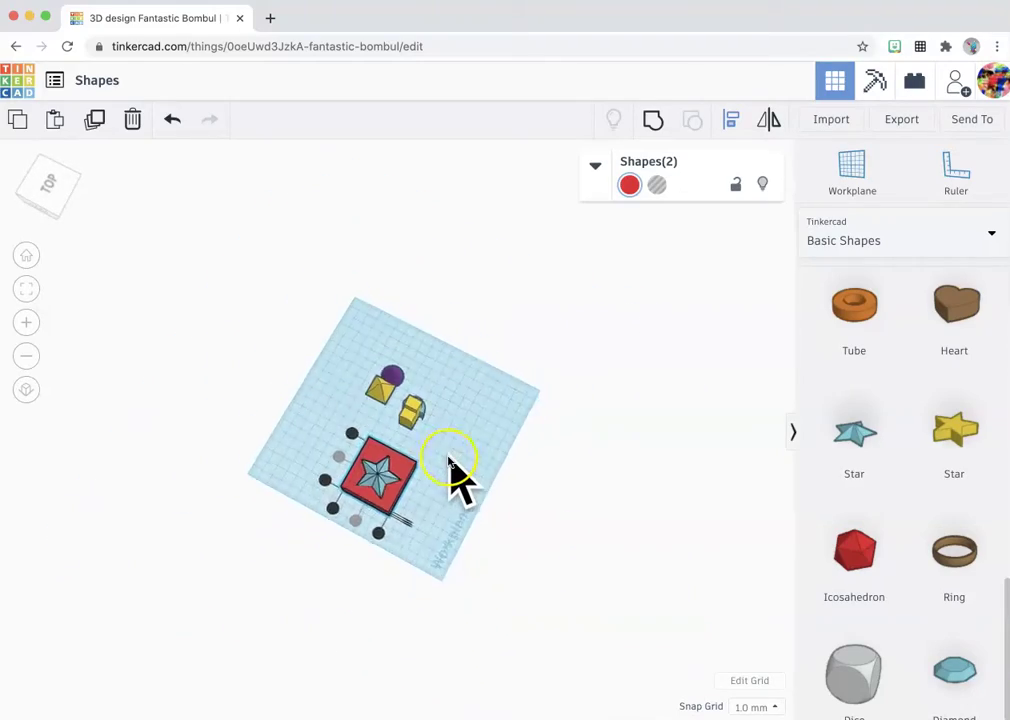
scroll(451, 469, up, 10)
scroll(446, 465, up, 4)
right_drag(442, 469, 850, 360)
scroll(658, 491, down, 8)
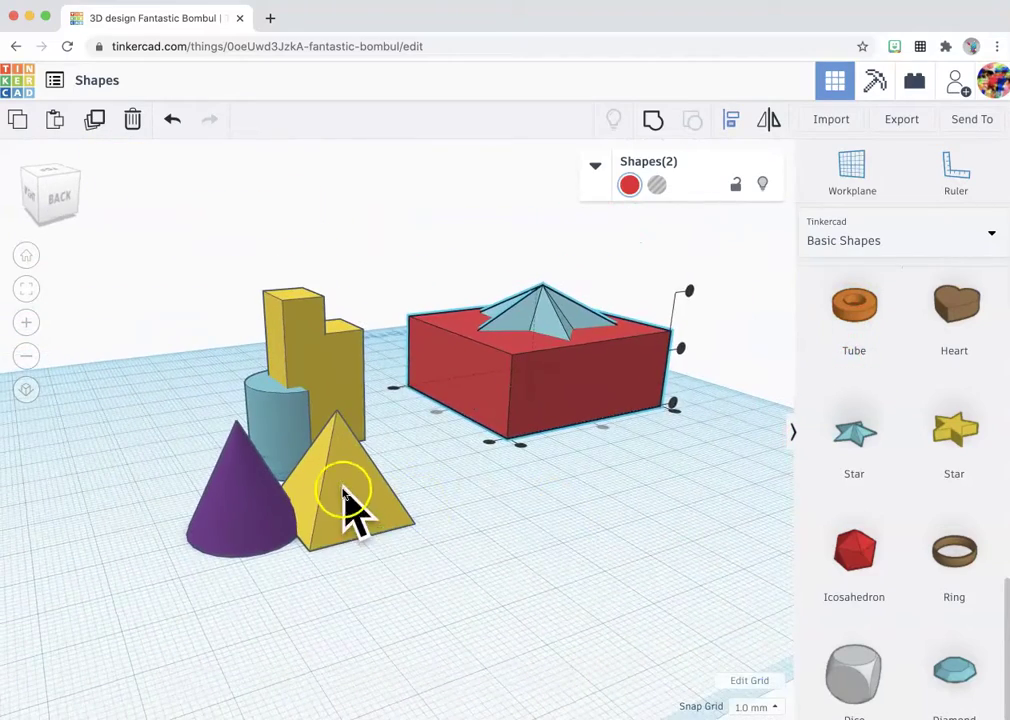
click(405, 478)
drag(401, 471, 408, 527)
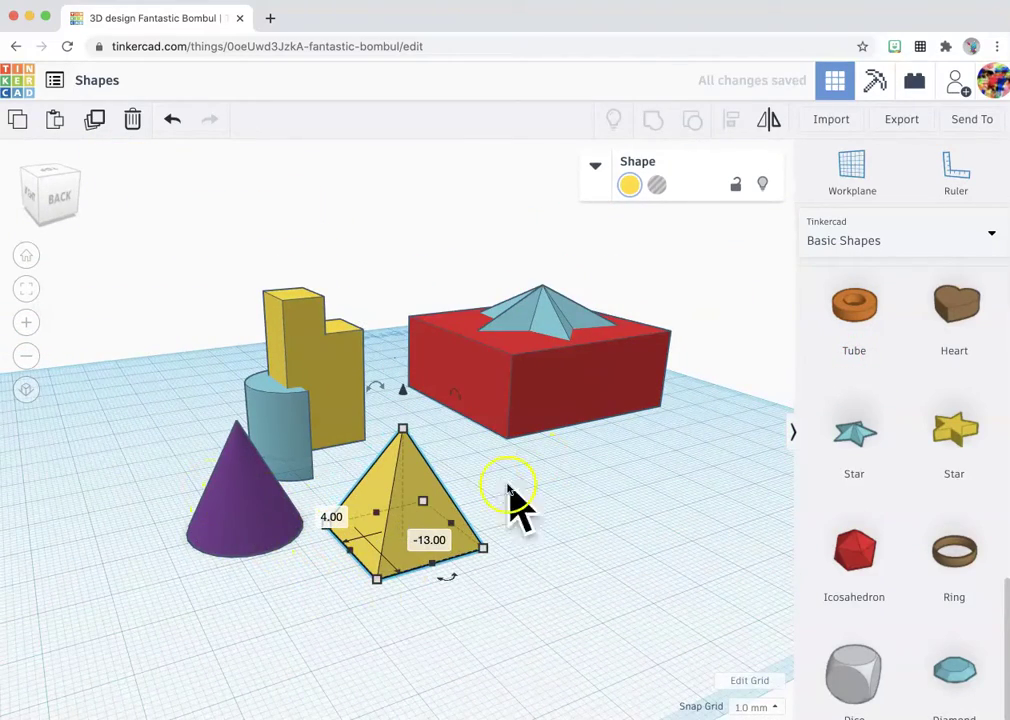
Step: Select the pyramid and the cone together and align their outer edges in both horizontal directions so the two shapes overlap
click(416, 599)
drag(424, 603, 196, 523)
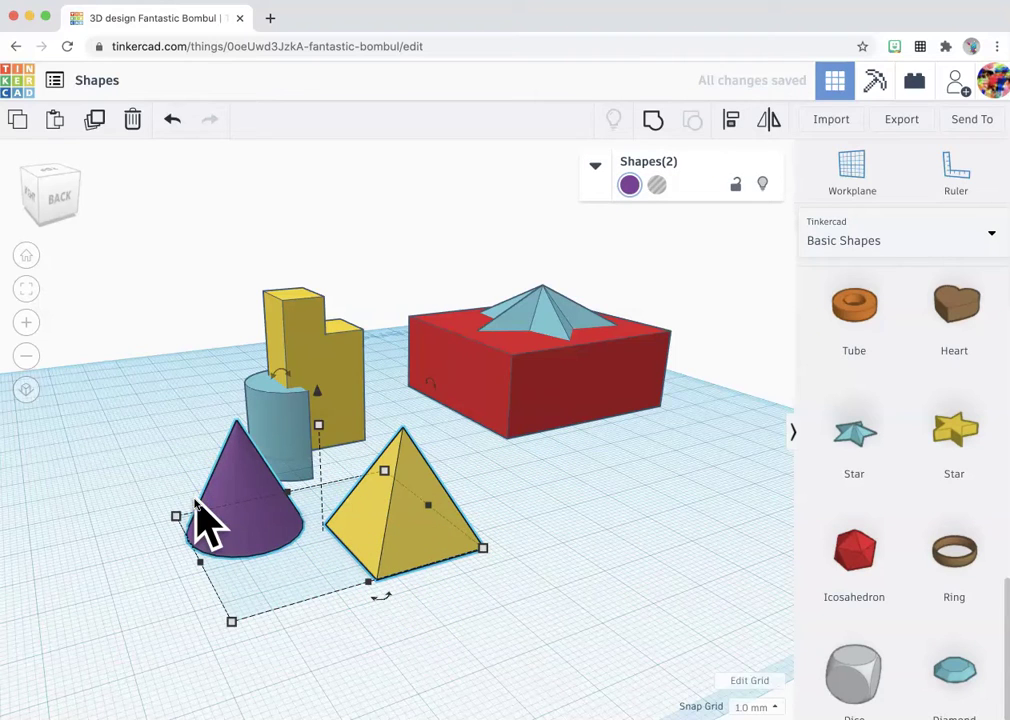
click(731, 119)
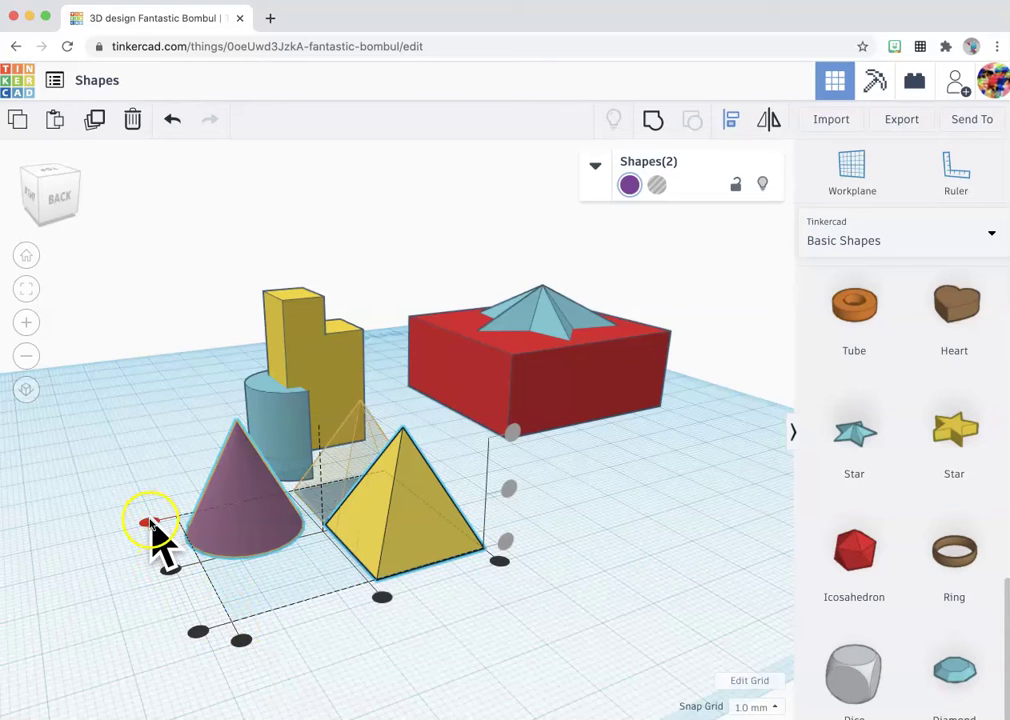
click(148, 523)
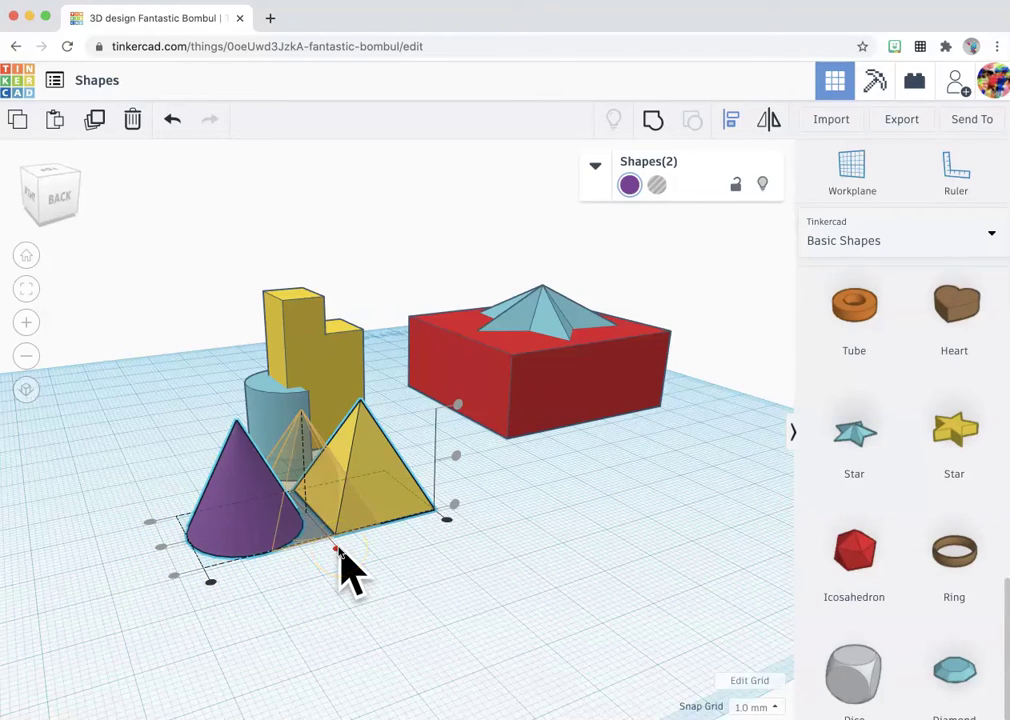
click(209, 583)
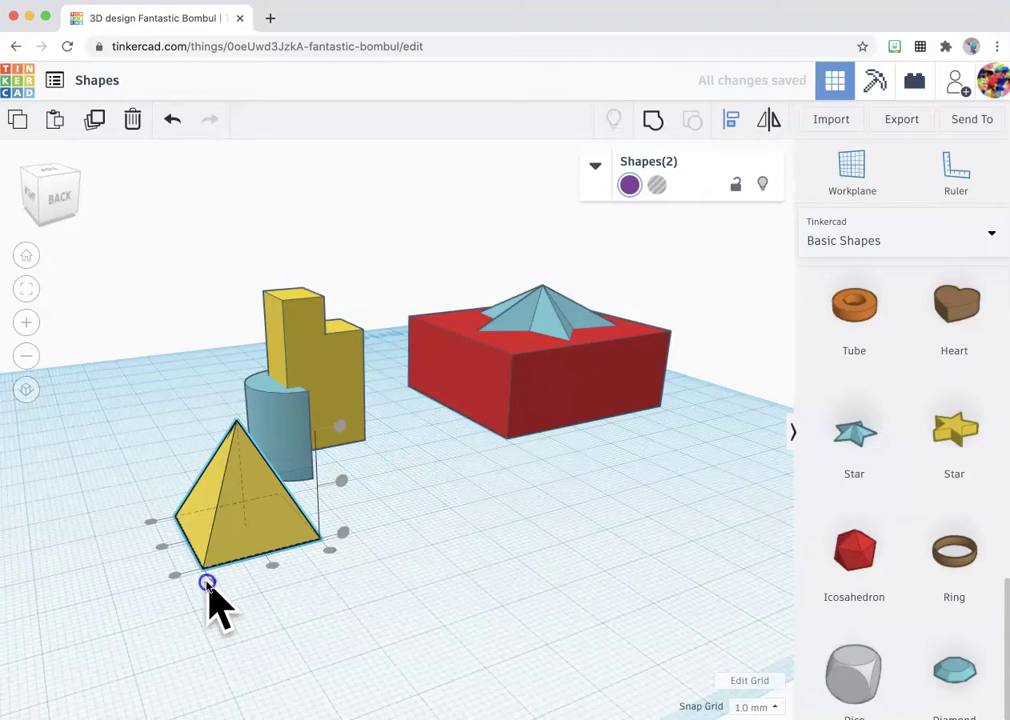
right_drag(379, 590, 273, 600)
click(140, 510)
right_drag(135, 492, 402, 556)
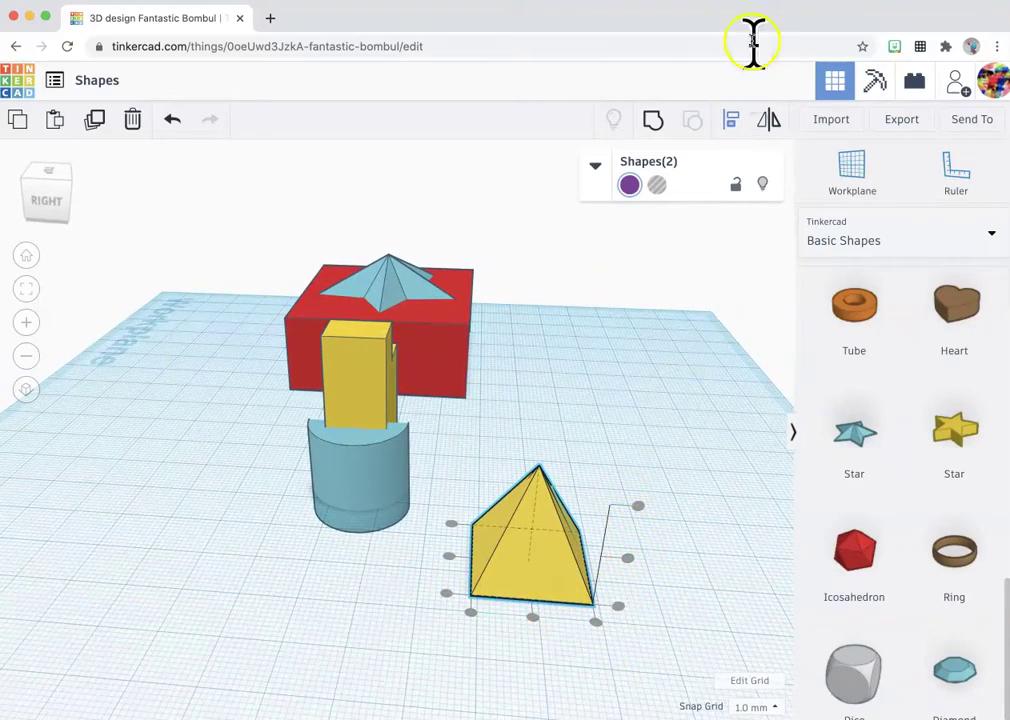
click(729, 121)
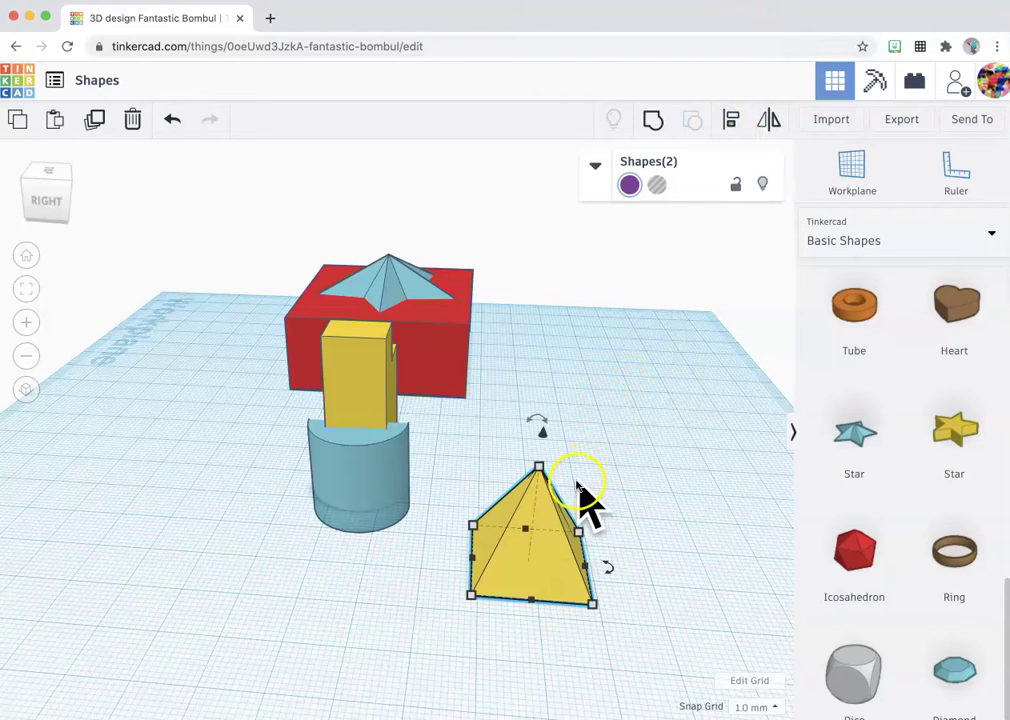
Step: Raise the pyramid and cone together, and lower only the pyramid so the cone sits on its tip
drag(545, 443, 555, 365)
click(564, 588)
click(566, 494)
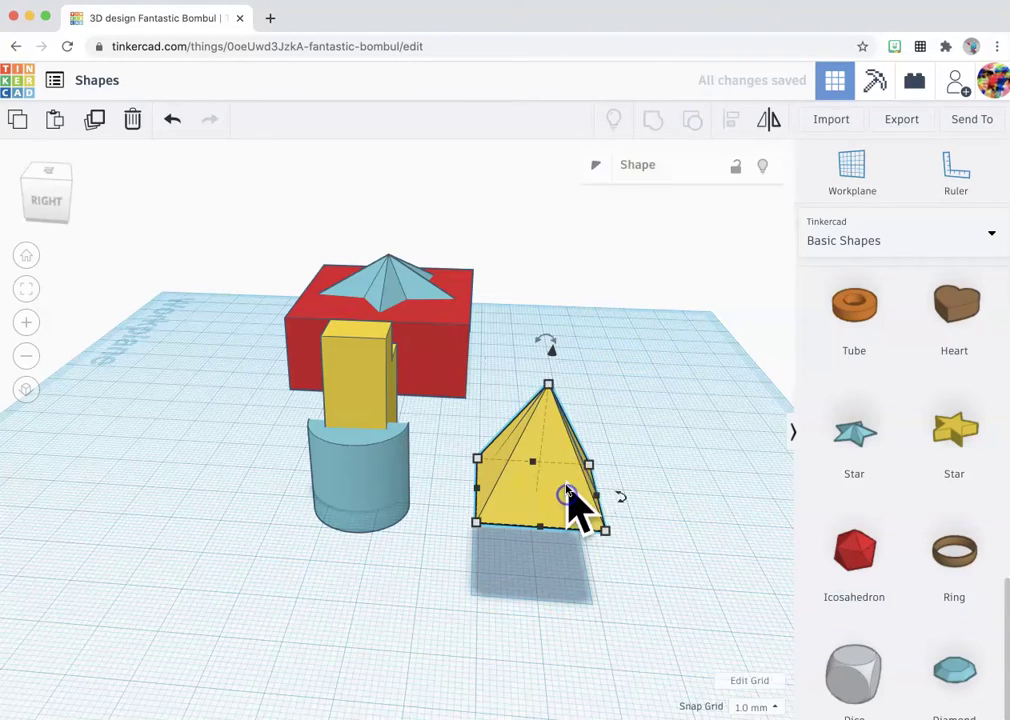
drag(551, 355, 548, 458)
right_drag(585, 623, 498, 596)
click(341, 443)
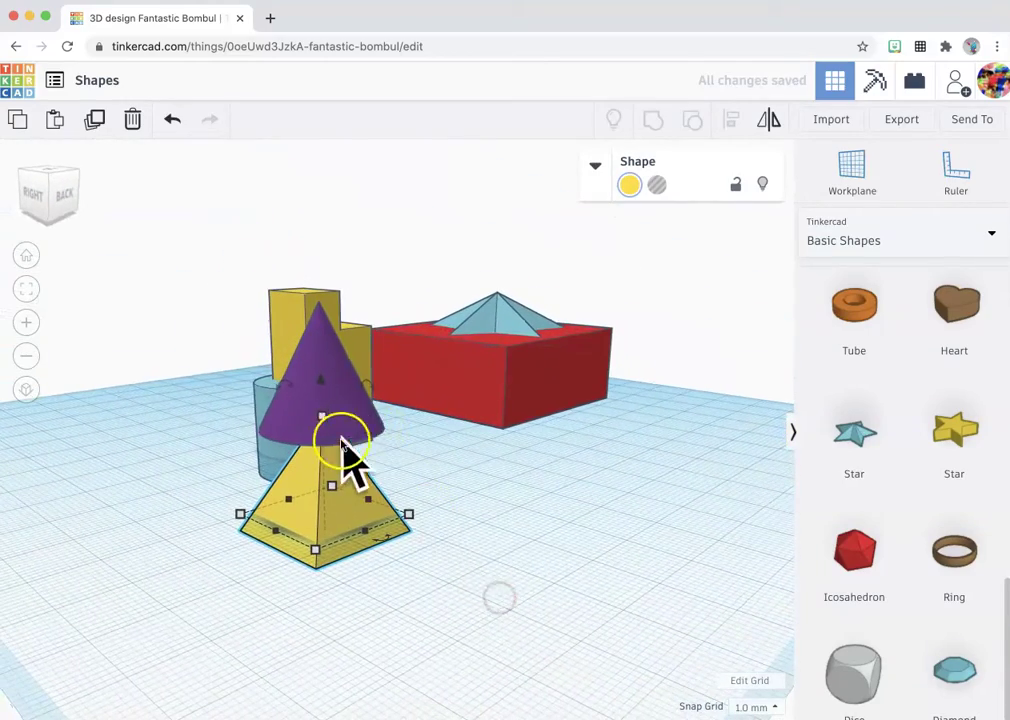
Step: Try mirroring all five shapes vertically so they turn upside down, and undo the flip
click(777, 130)
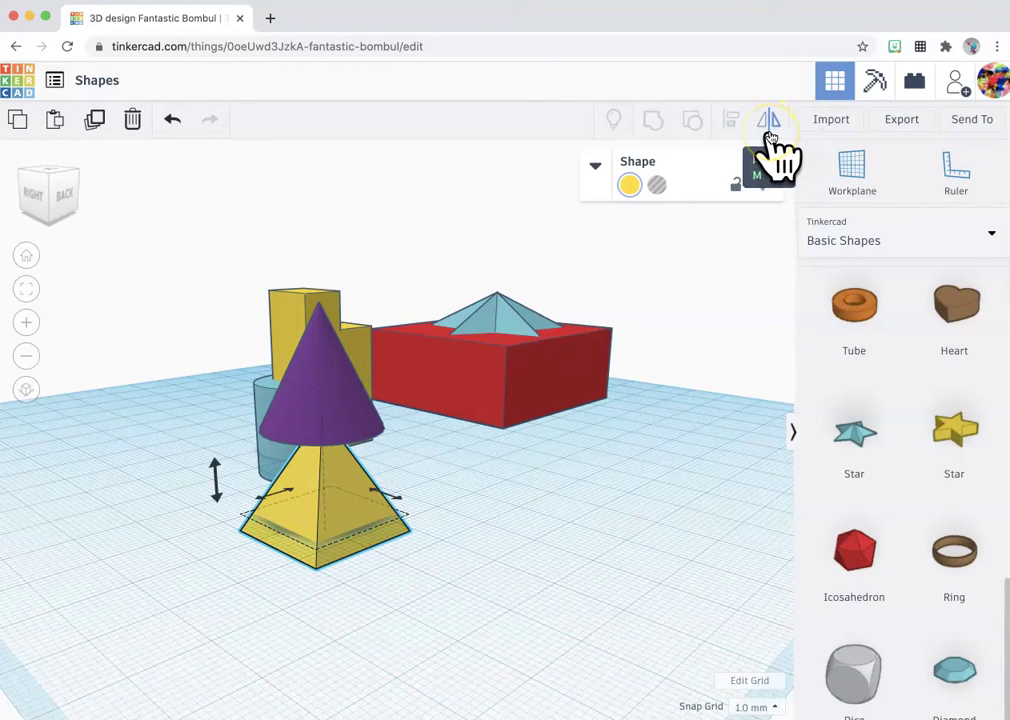
drag(396, 592, 322, 391)
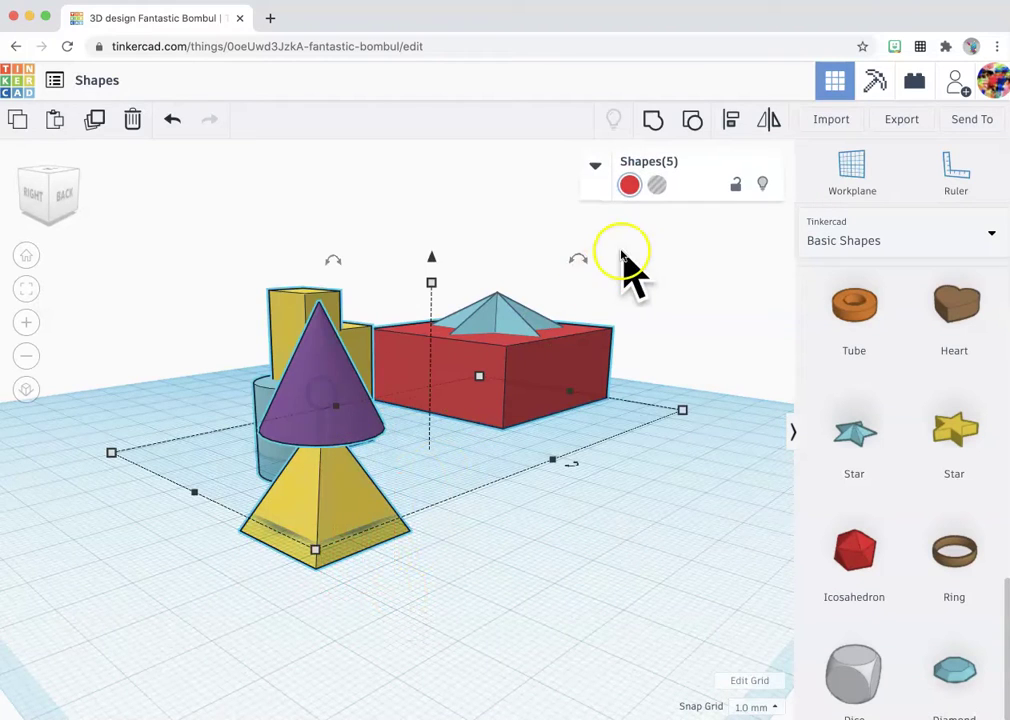
click(769, 121)
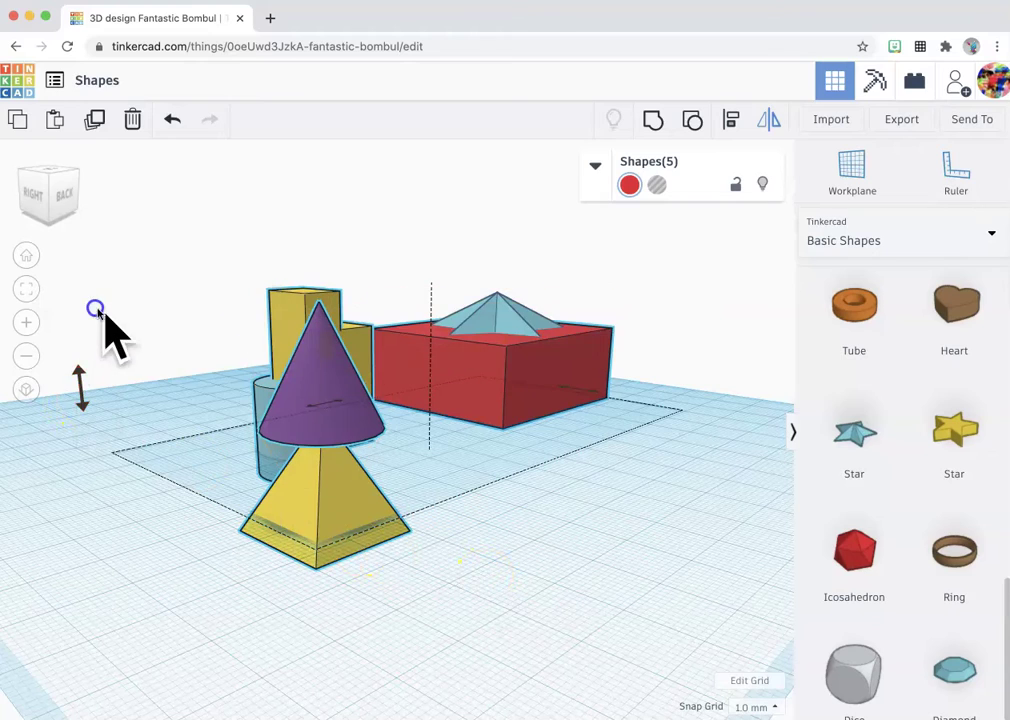
click(81, 396)
click(80, 407)
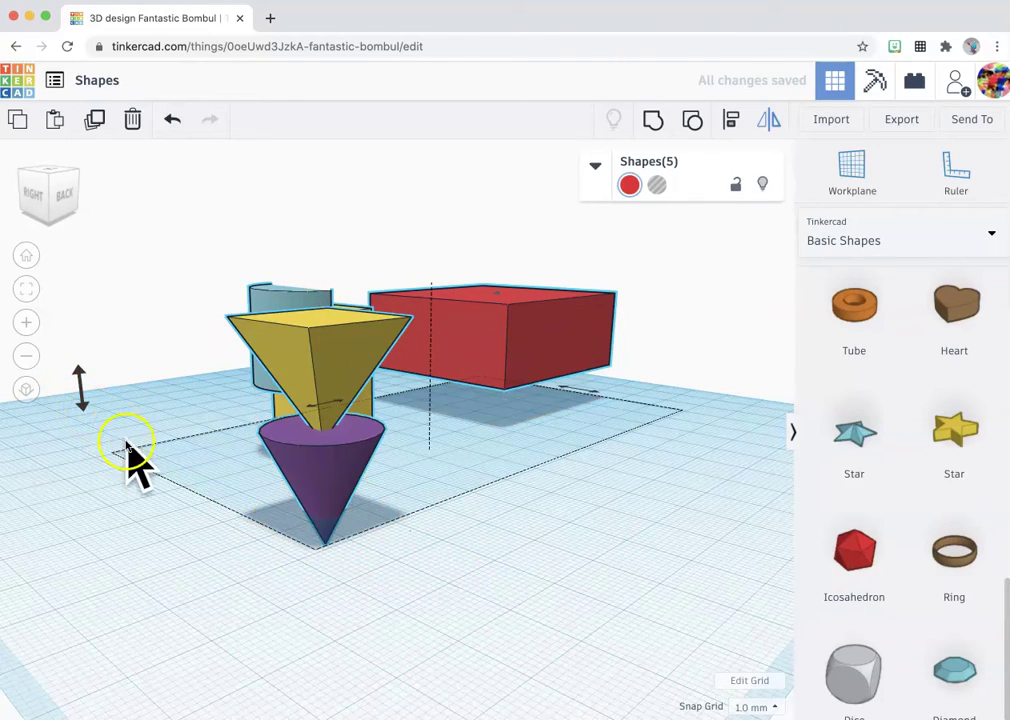
right_drag(160, 510, 255, 547)
scroll(254, 546, down, 3)
click(771, 121)
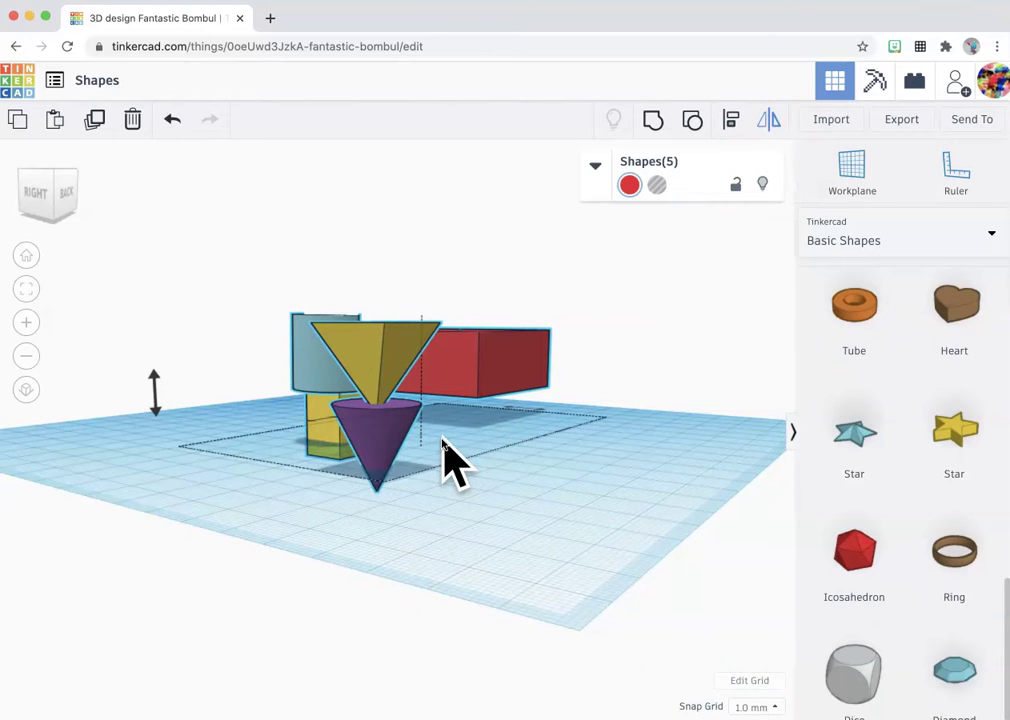
click(500, 490)
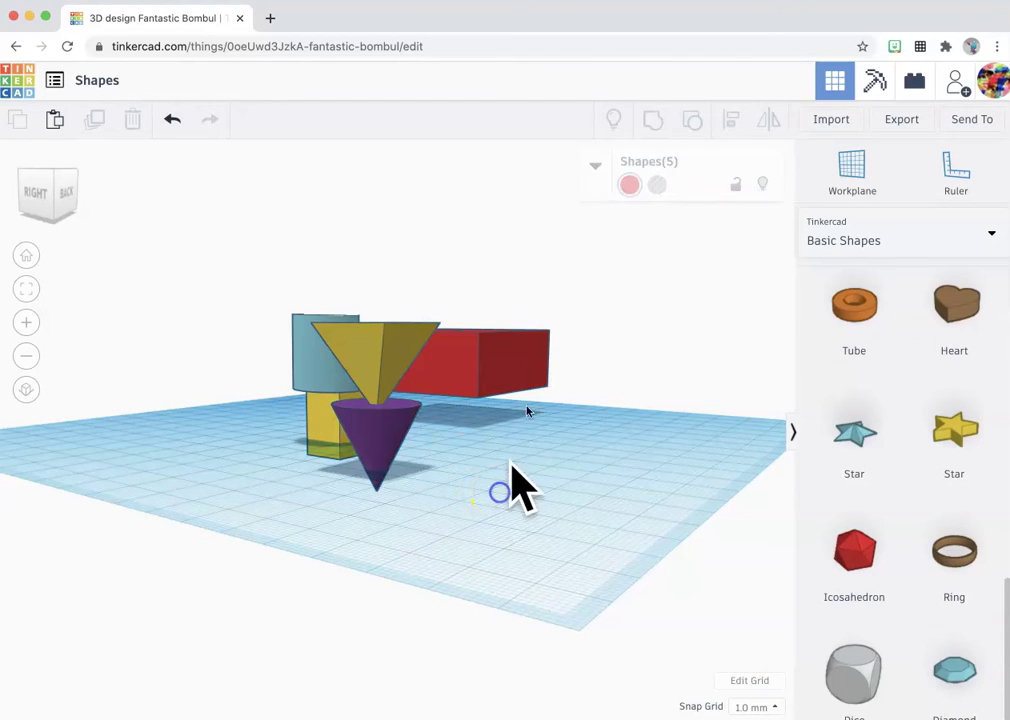
scroll(410, 600, up, 3)
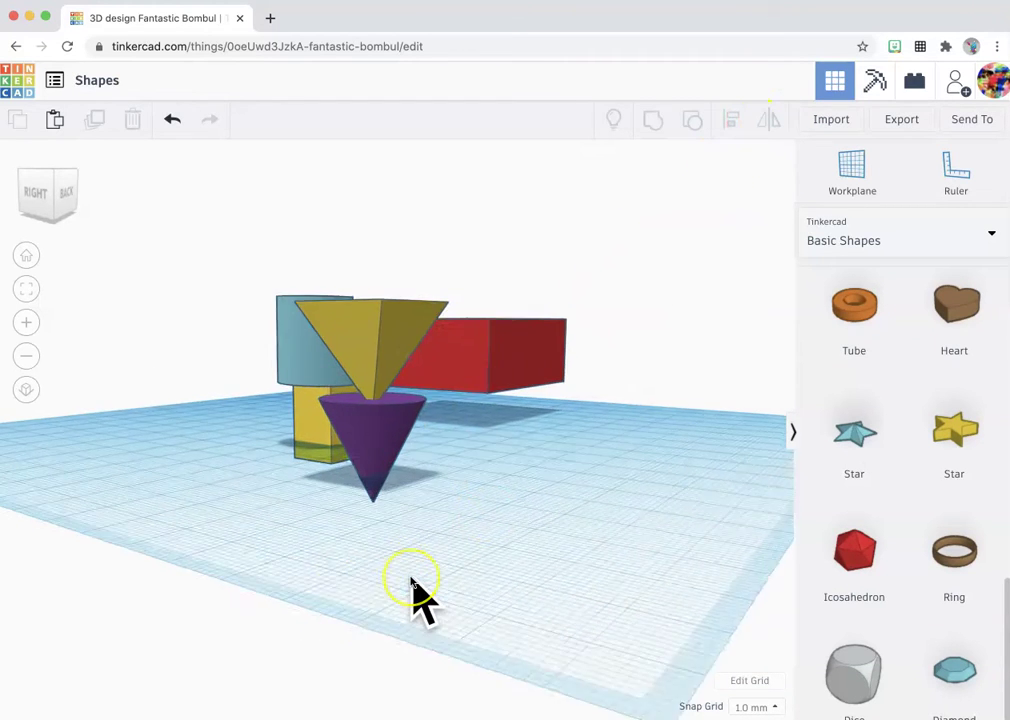
key(super+z)
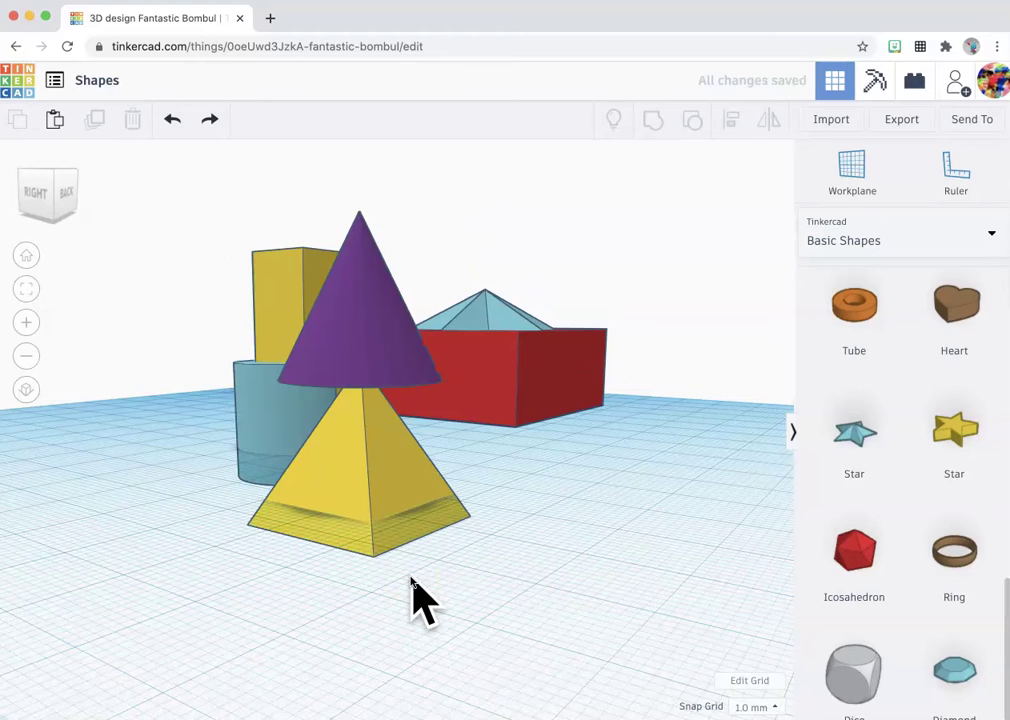
Step: Add a Scribble shape in front of the pyramid and draw it freehand as a heart outline
scroll(942, 440, up, 2)
scroll(942, 445, up, 5)
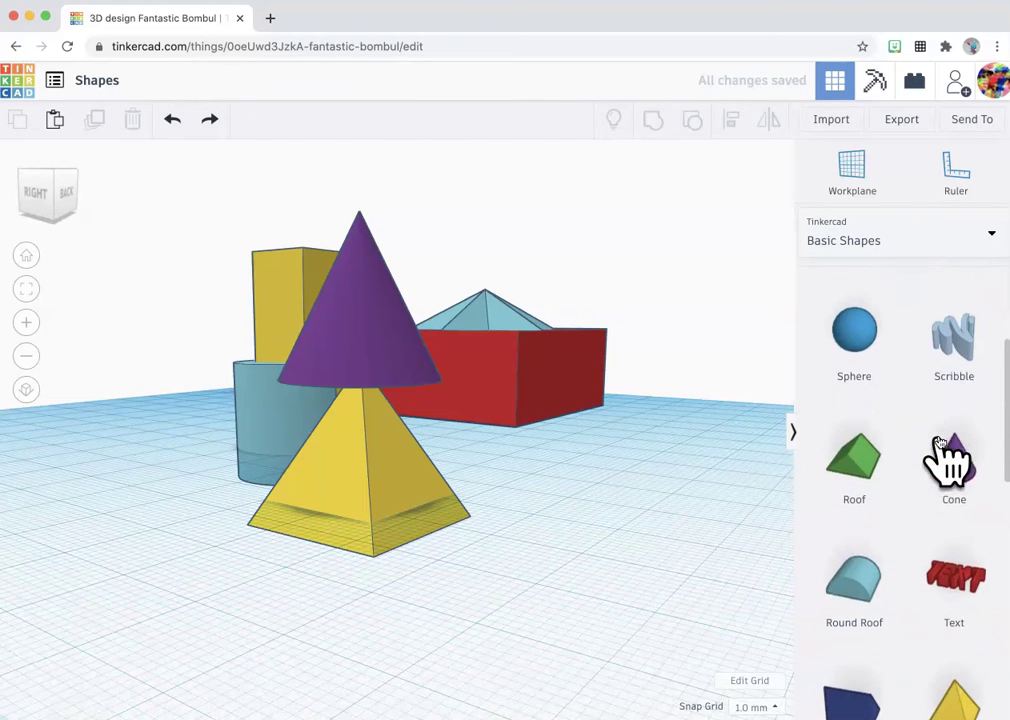
mouse_move(955, 335)
mouse_down()
mouse_move(755, 417)
mouse_move(548, 607)
mouse_up()
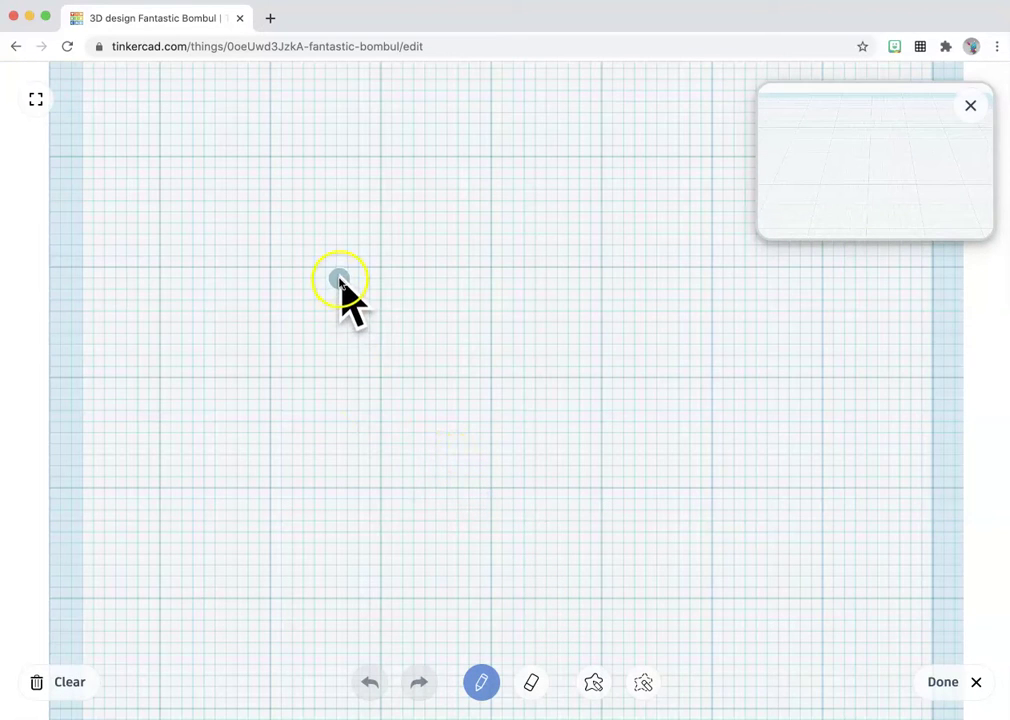
scroll(345, 258, up, 2)
mouse_move(350, 256)
mouse_down()
mouse_move(228, 307)
mouse_move(392, 478)
mouse_move(500, 255)
mouse_move(403, 211)
mouse_move(358, 270)
mouse_up()
drag(372, 345, 372, 350)
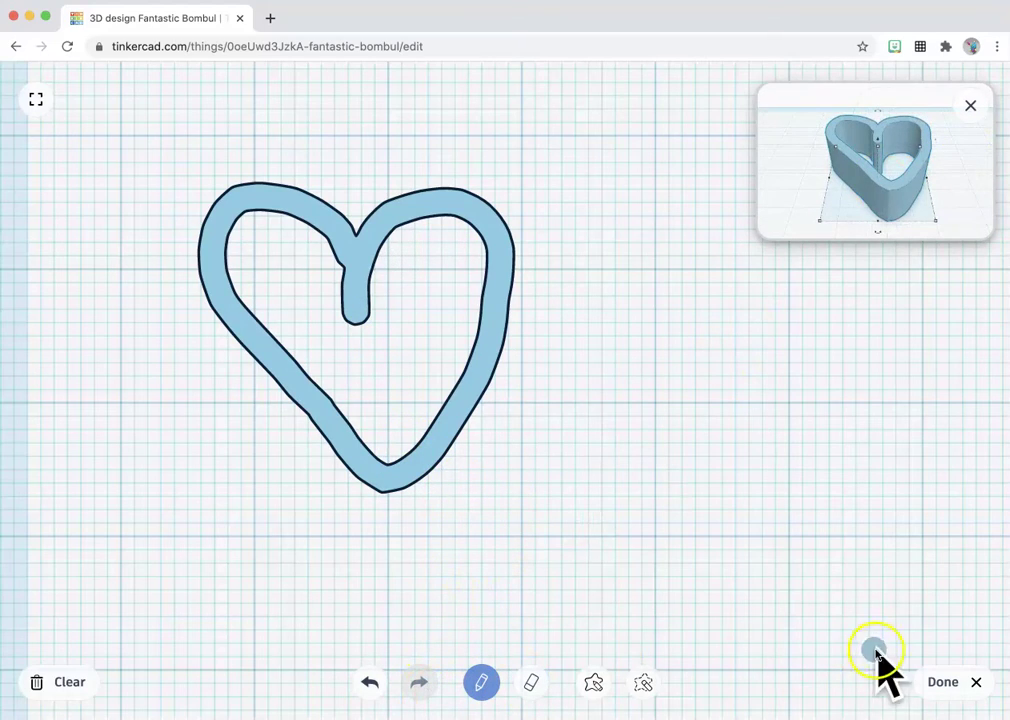
click(950, 690)
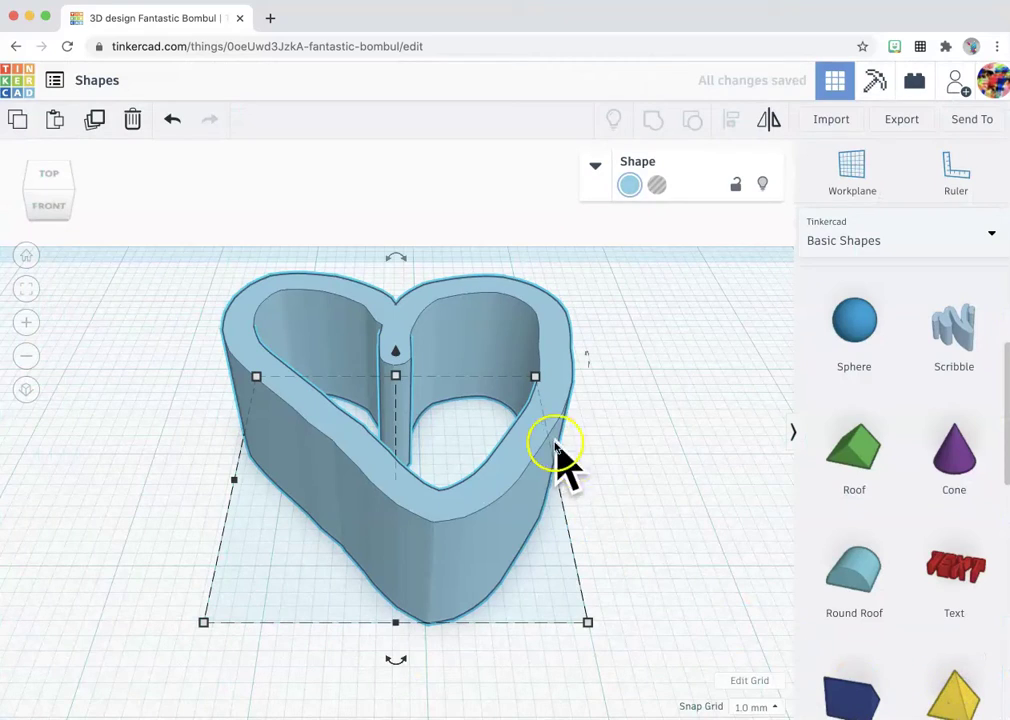
right_drag(617, 503, 458, 512)
click(458, 512)
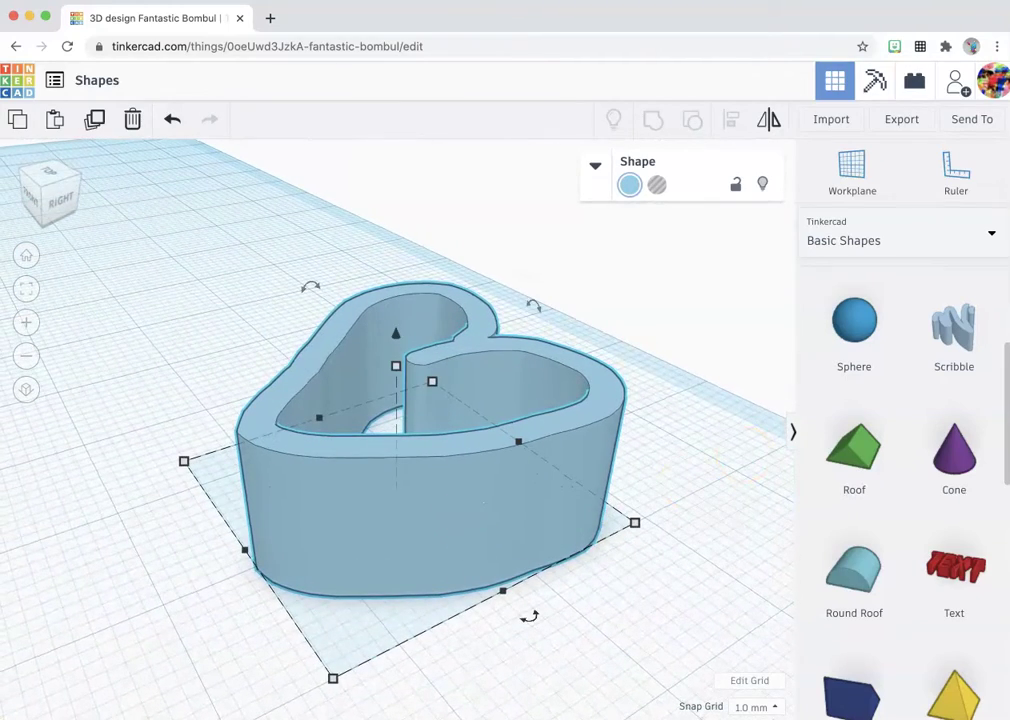
Step: Browse the Connectors, Characters, and Text and numbers shape collections
click(918, 228)
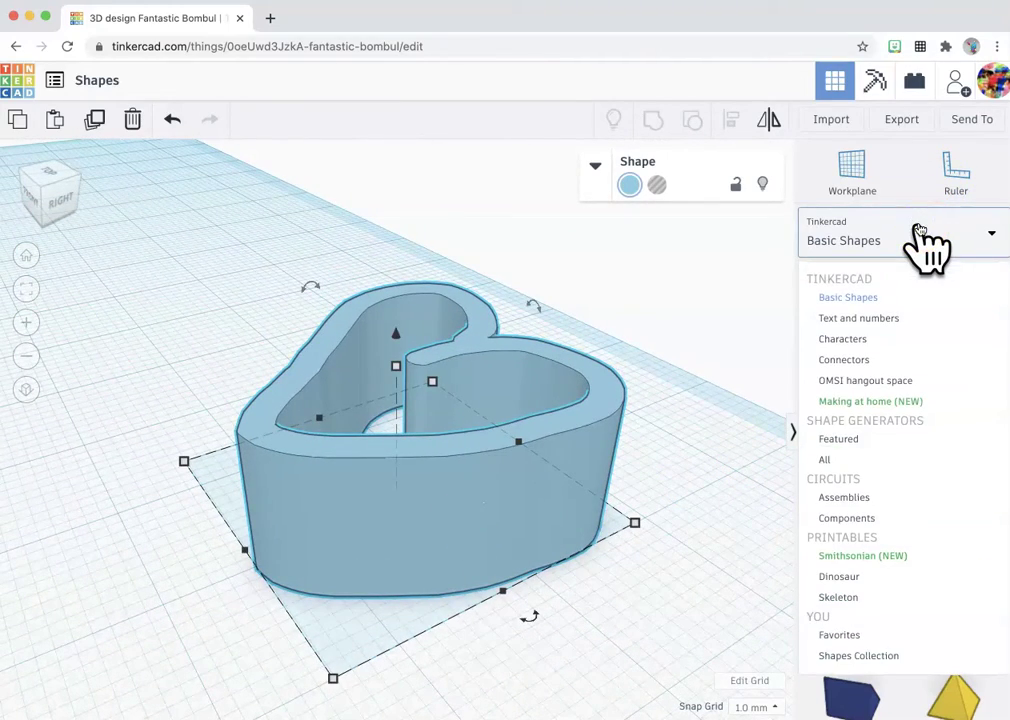
click(907, 236)
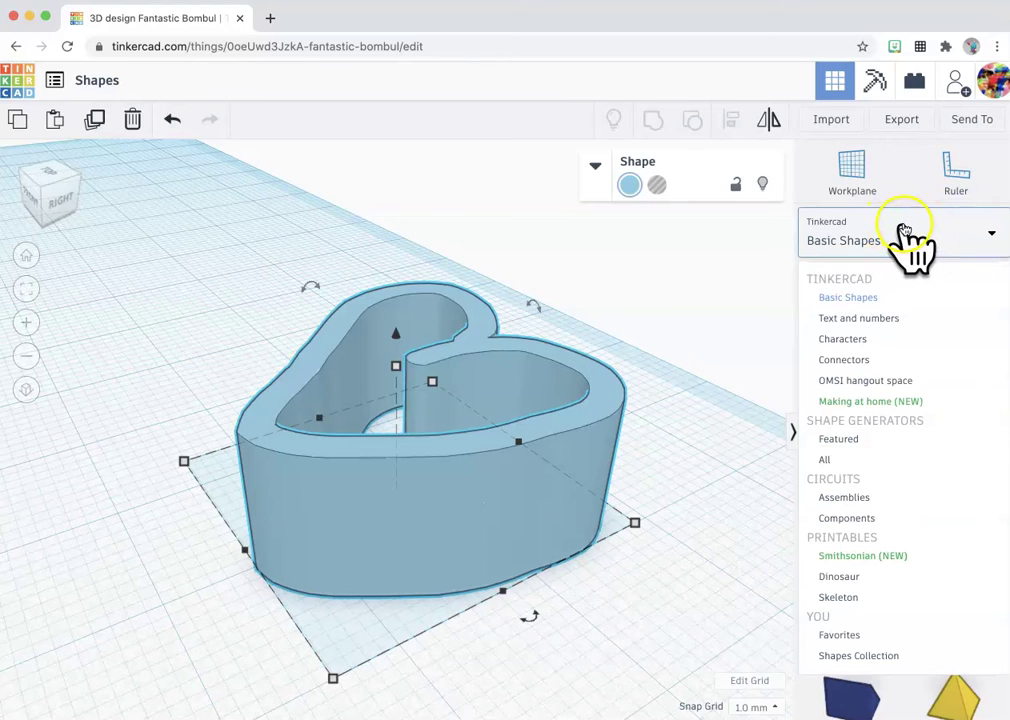
click(886, 362)
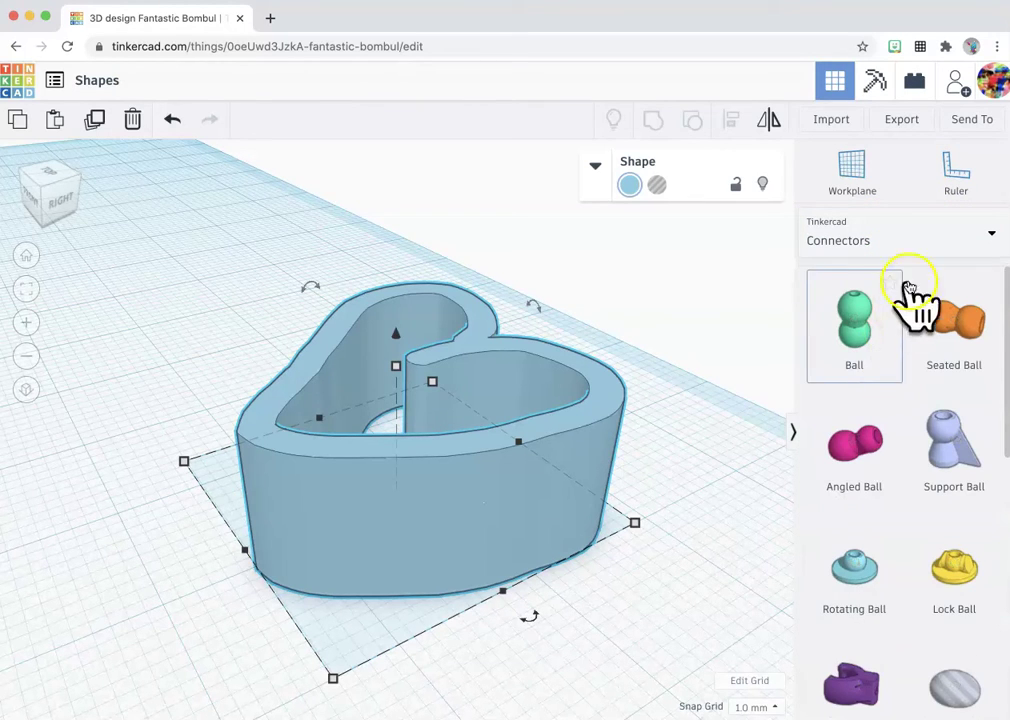
click(906, 228)
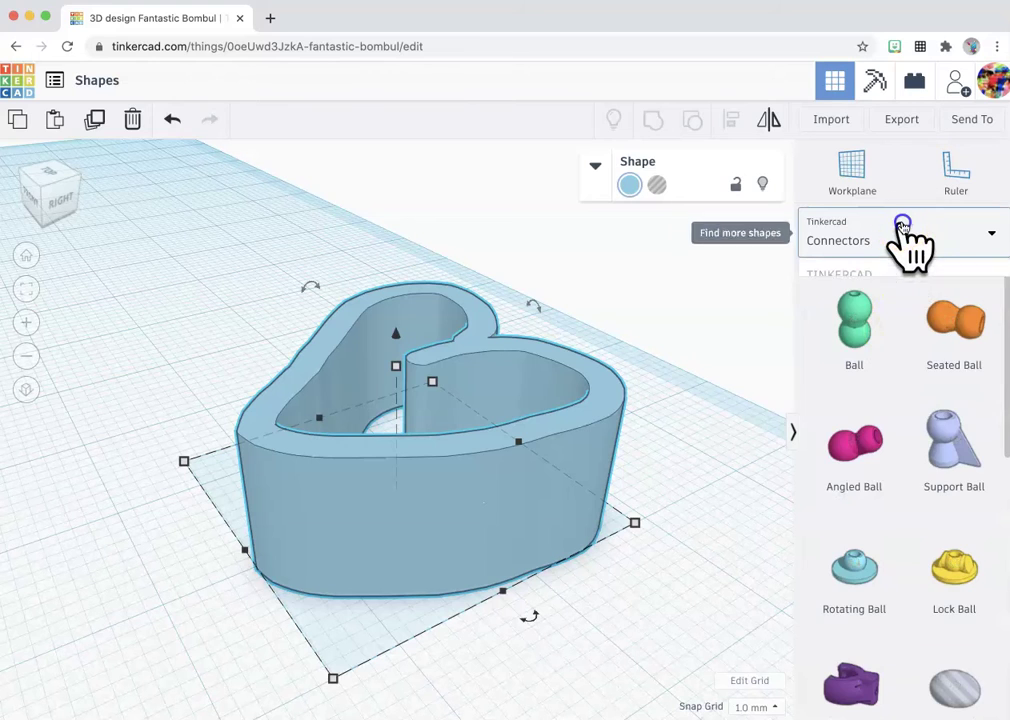
click(885, 356)
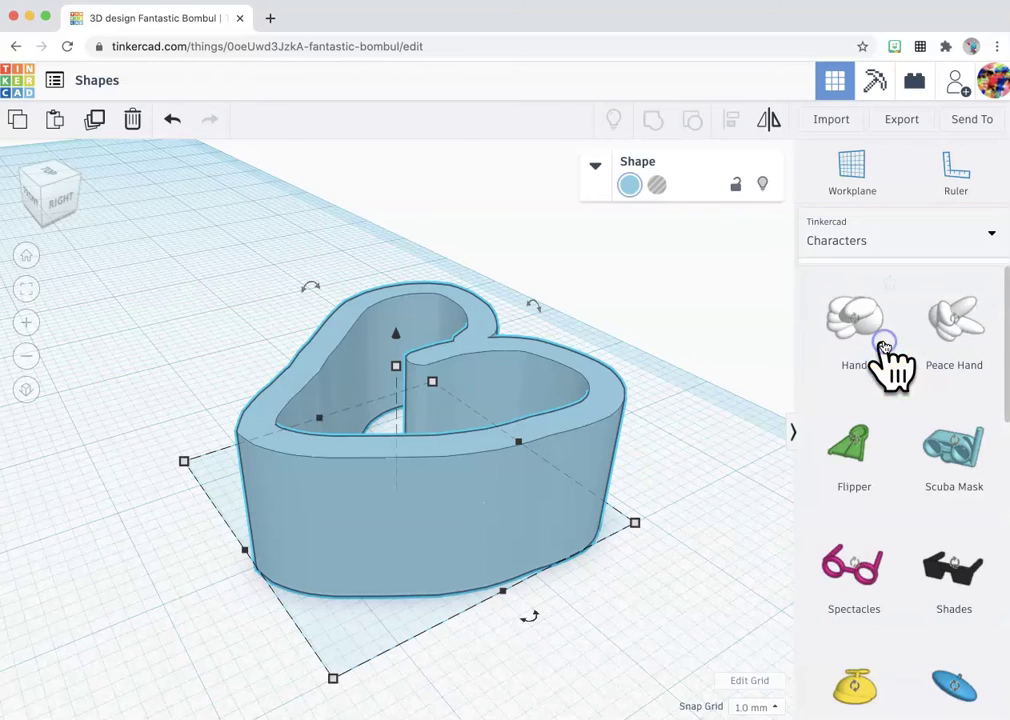
click(885, 236)
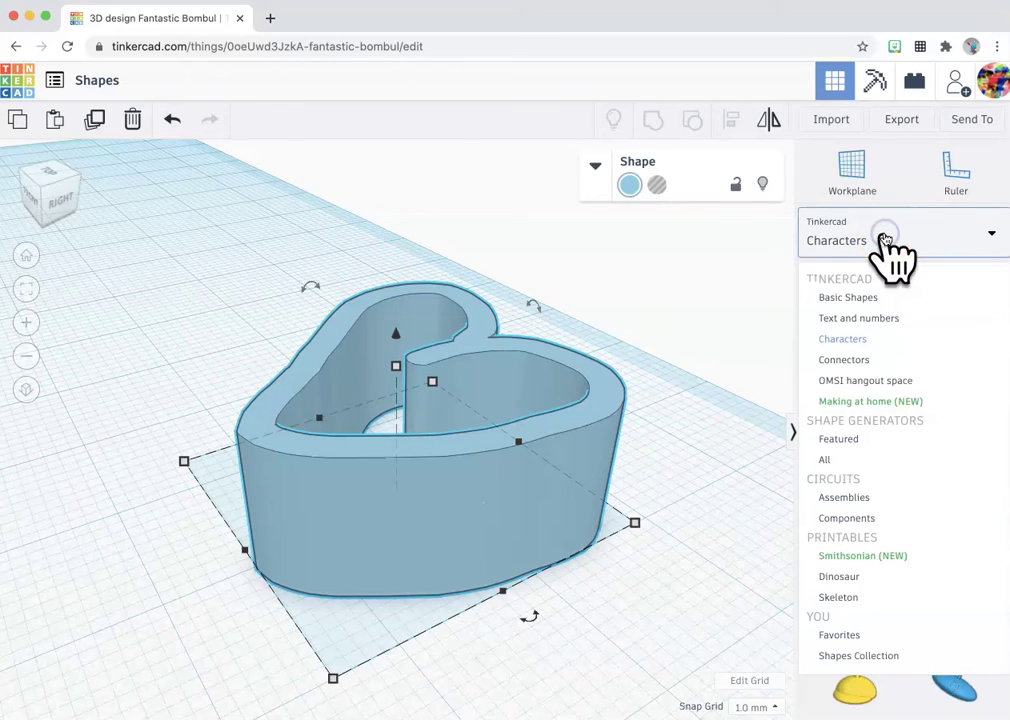
click(882, 300)
click(883, 318)
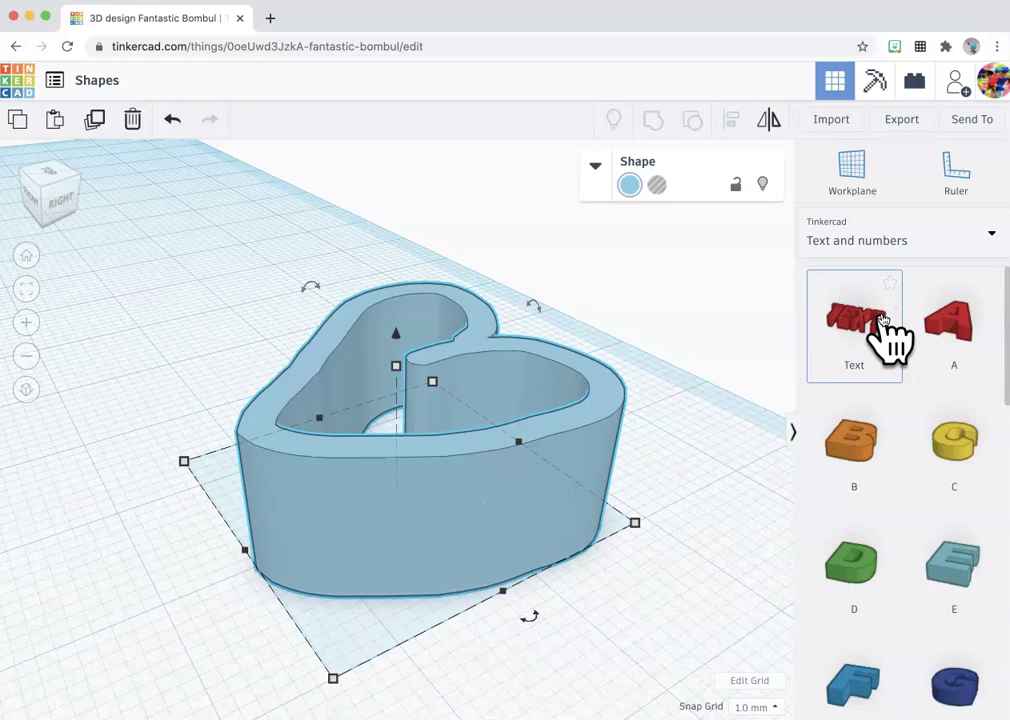
scroll(717, 372, down, 5)
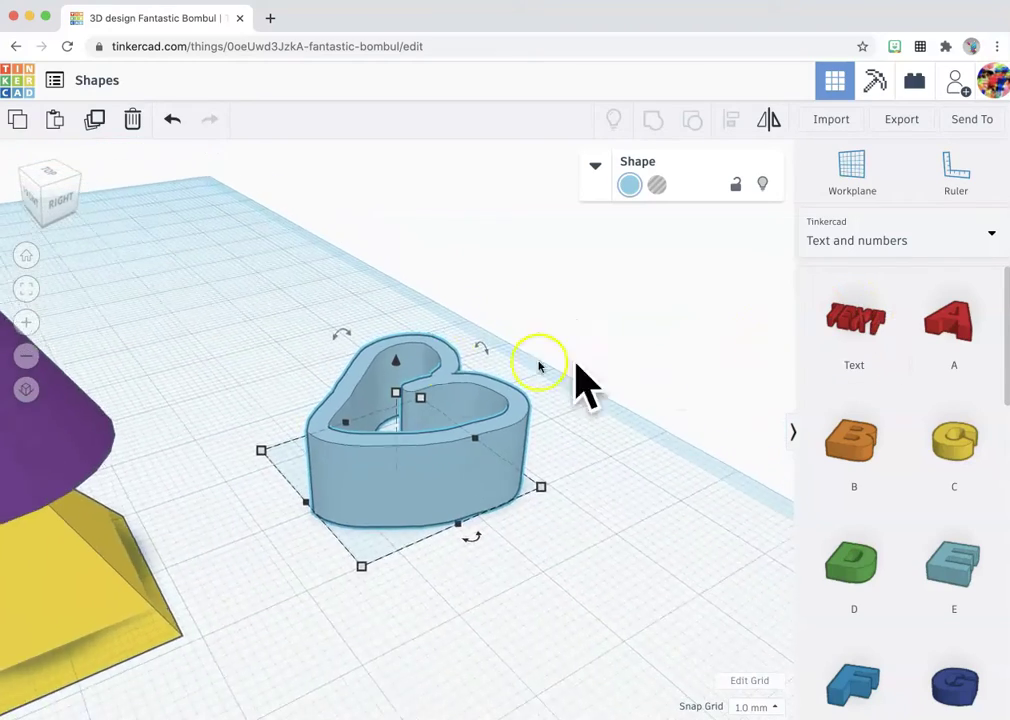
click(27, 256)
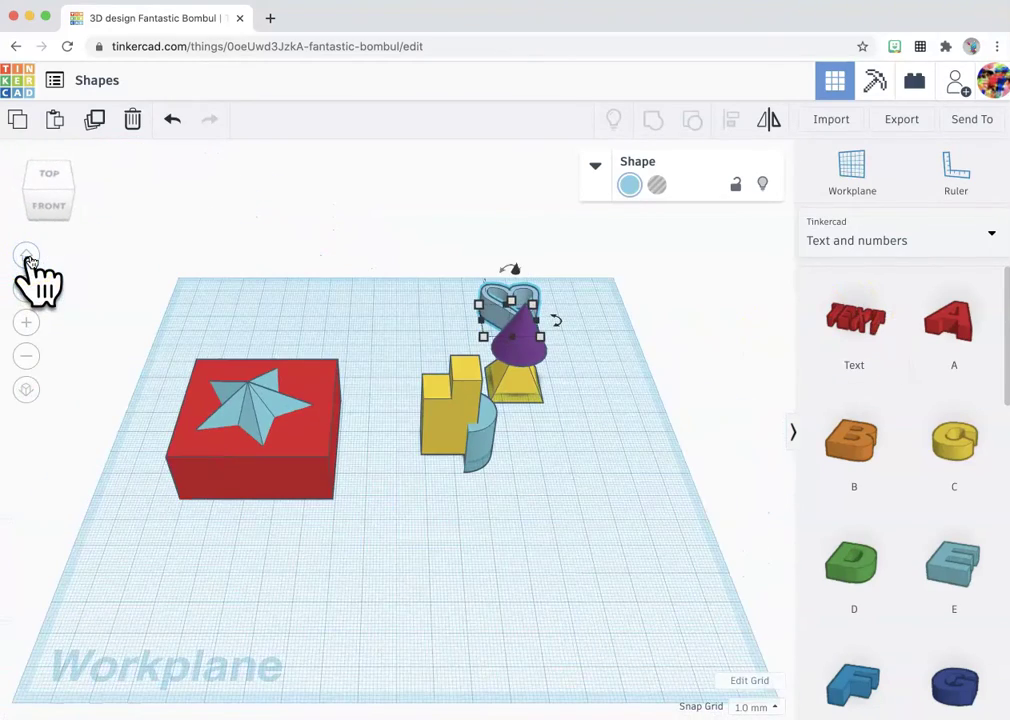